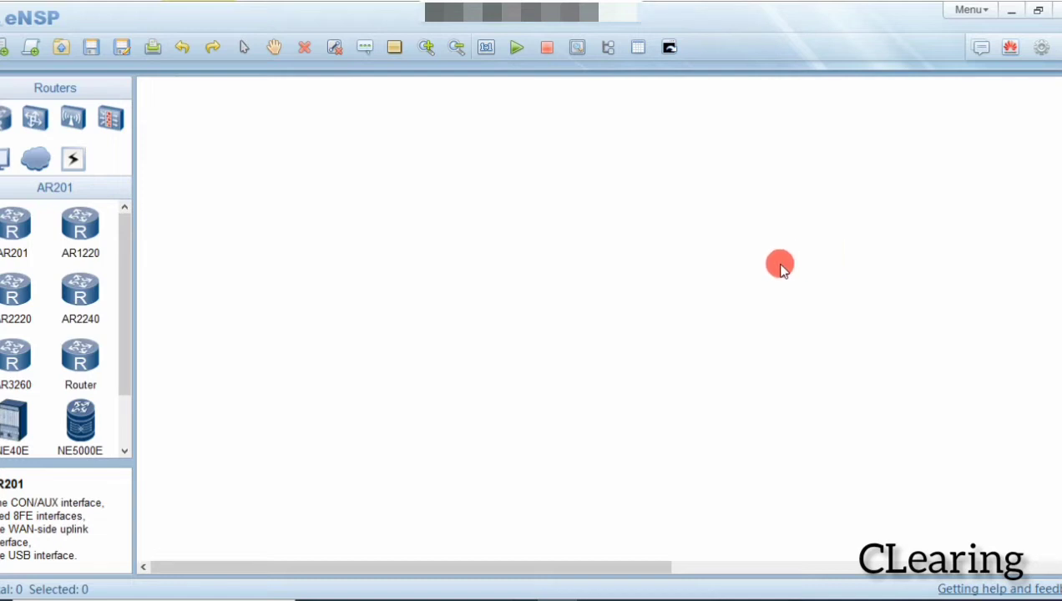
Place an S3700 switch, LSW1, near the centre of the canvas.
left_click(32, 119)
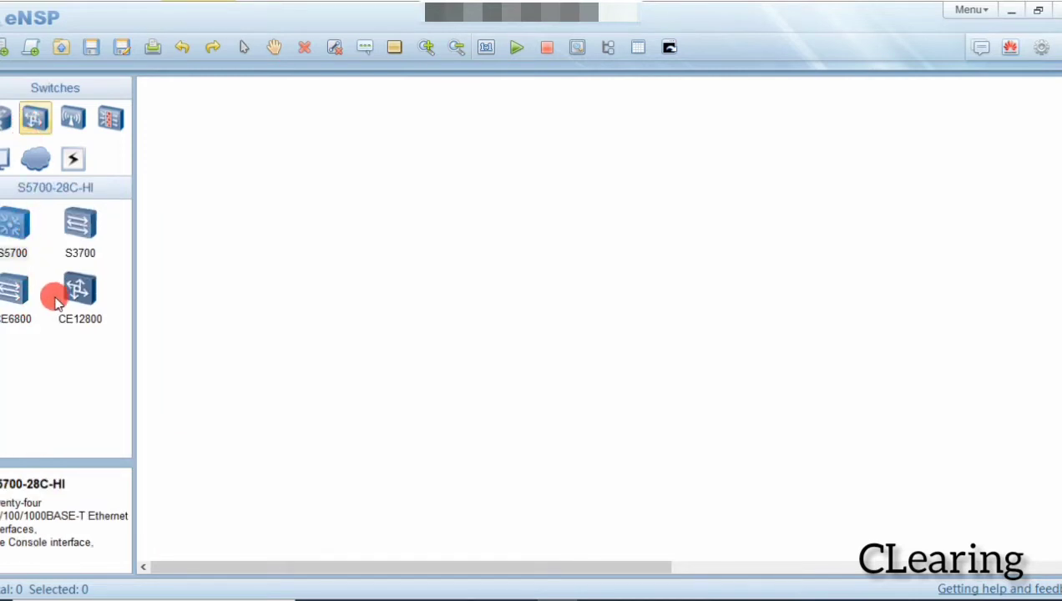
left_click(83, 236)
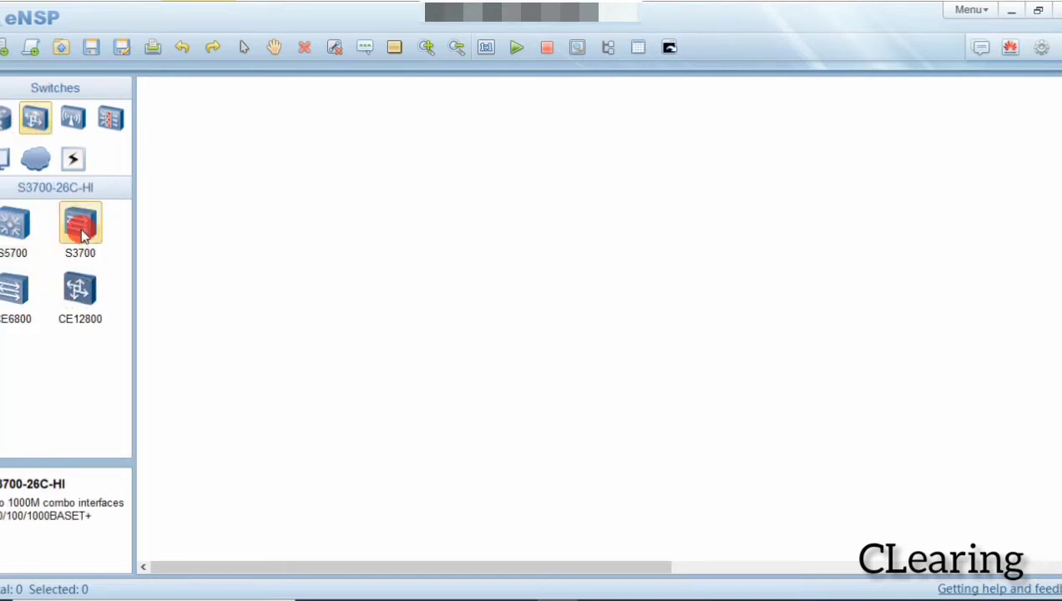
left_click(483, 261)
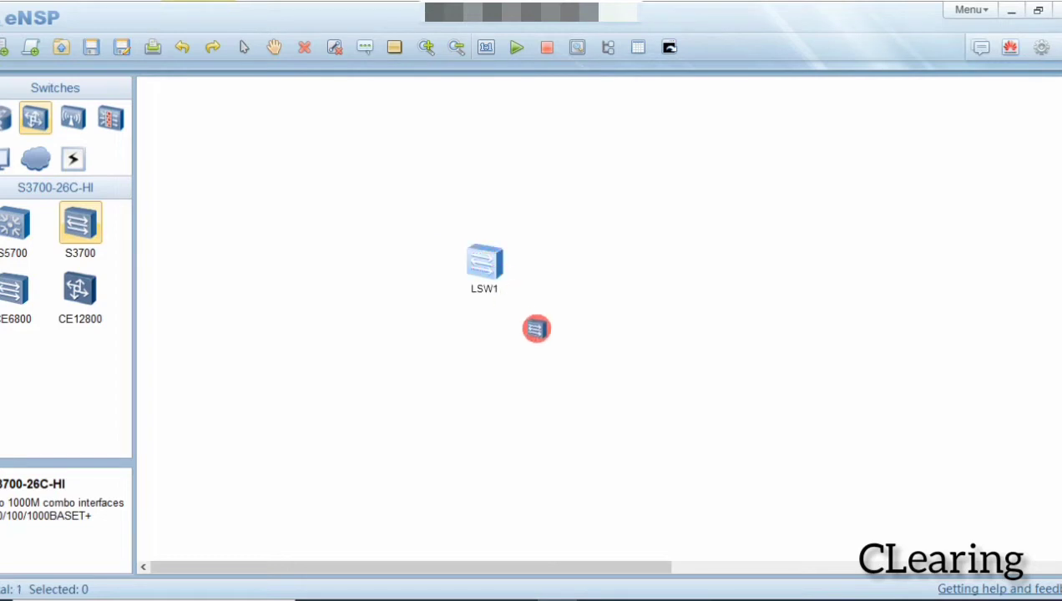
right_click(536, 328)
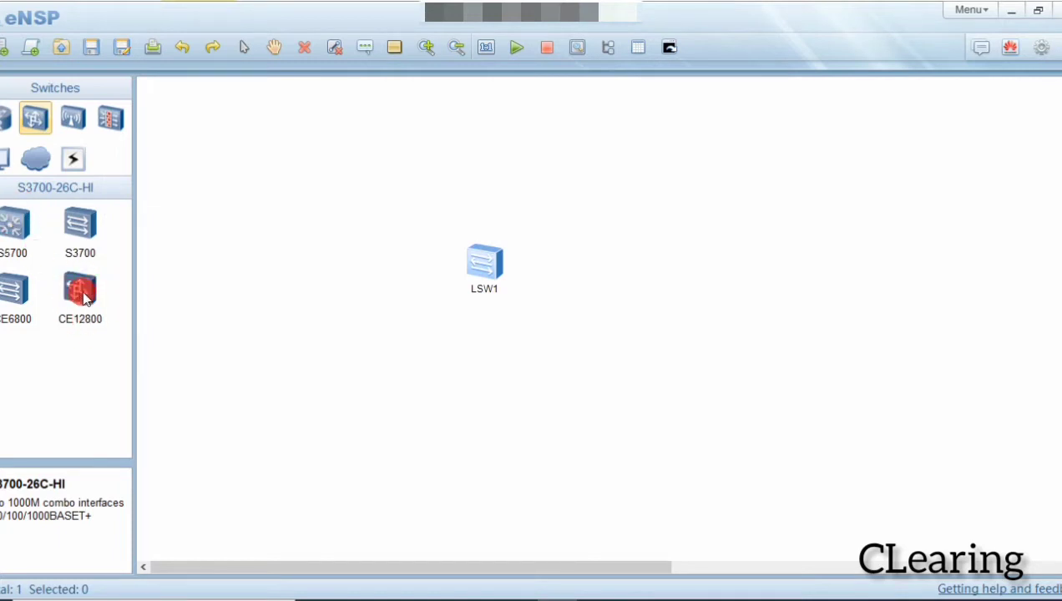
left_click_drag(484, 267, 511, 300)
left_click(448, 280)
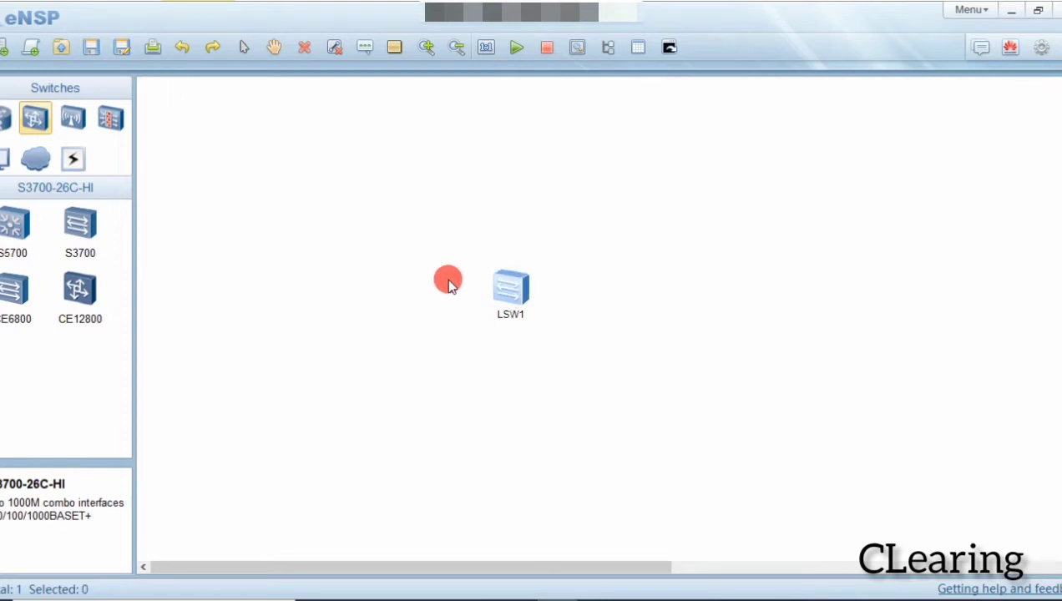
Place PC1 lower left, PC2 below and PC3 right of LSW1.
left_click(7, 159)
left_click(10, 218)
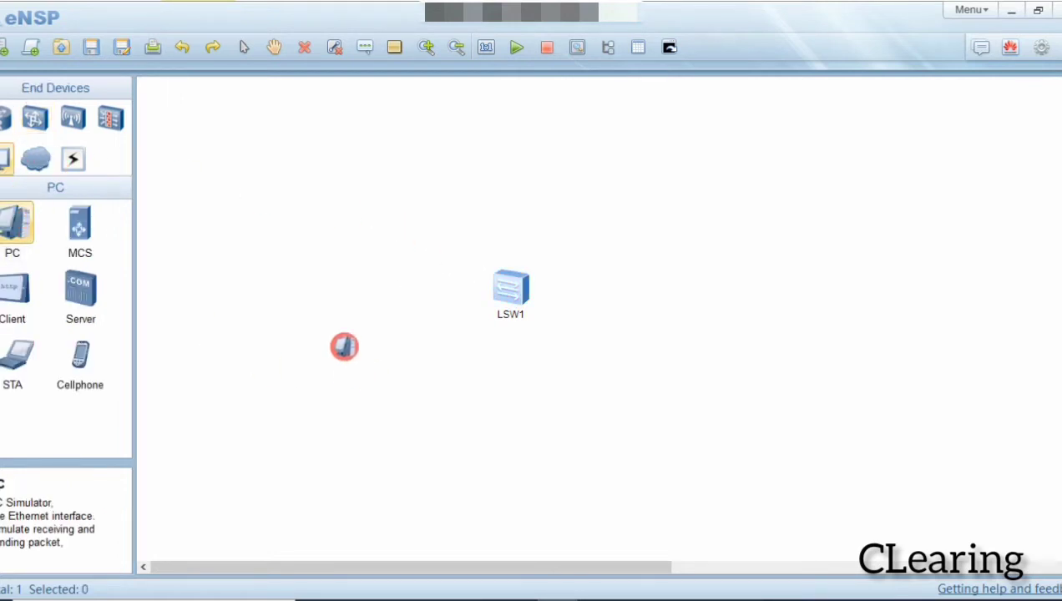
left_click(344, 347)
left_click(539, 419)
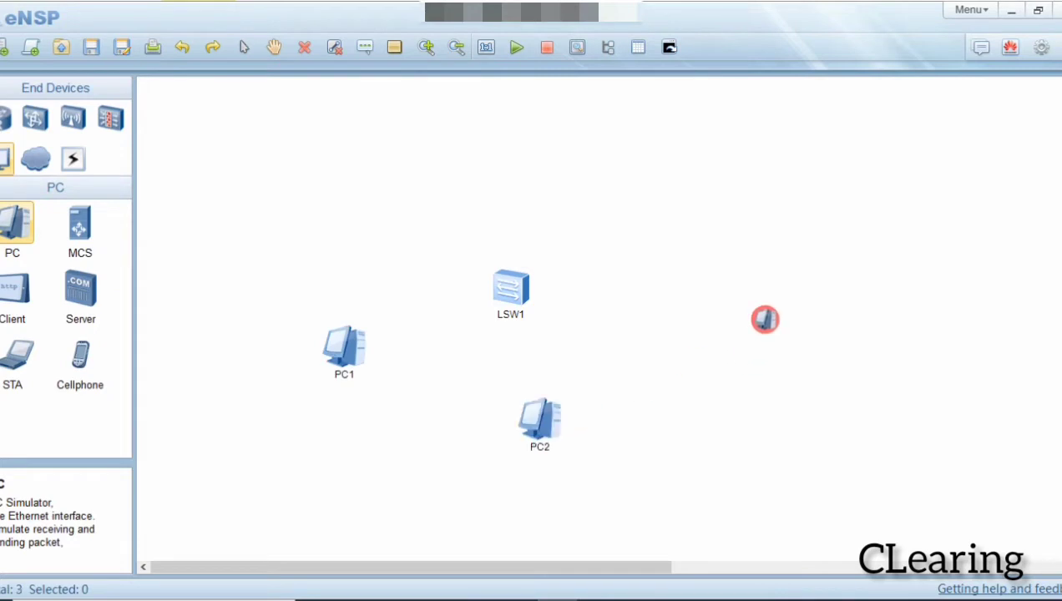
left_click(763, 321)
right_click(724, 409)
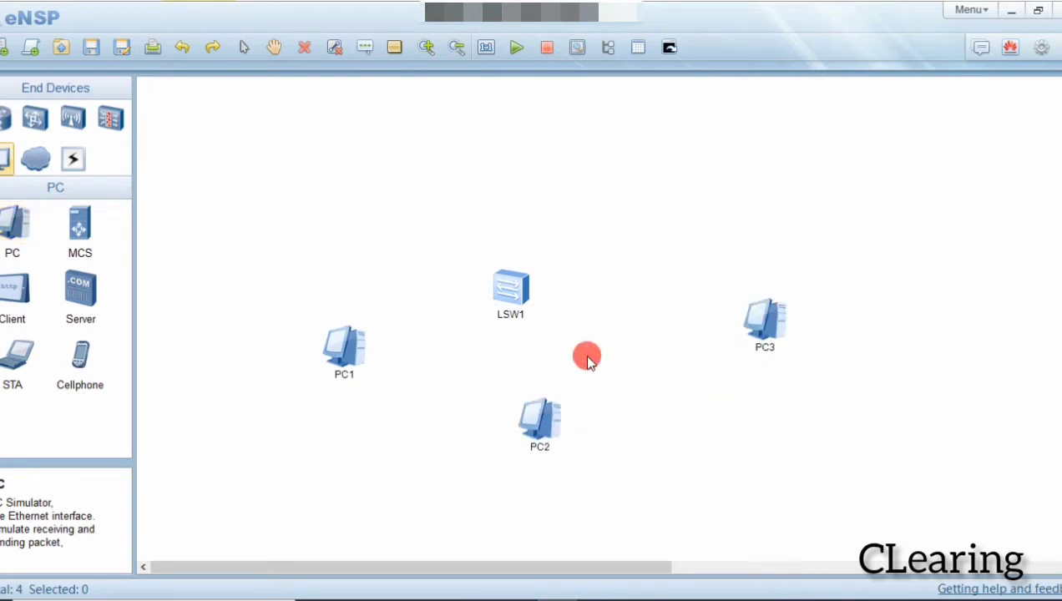
left_click(73, 158)
left_click(89, 237)
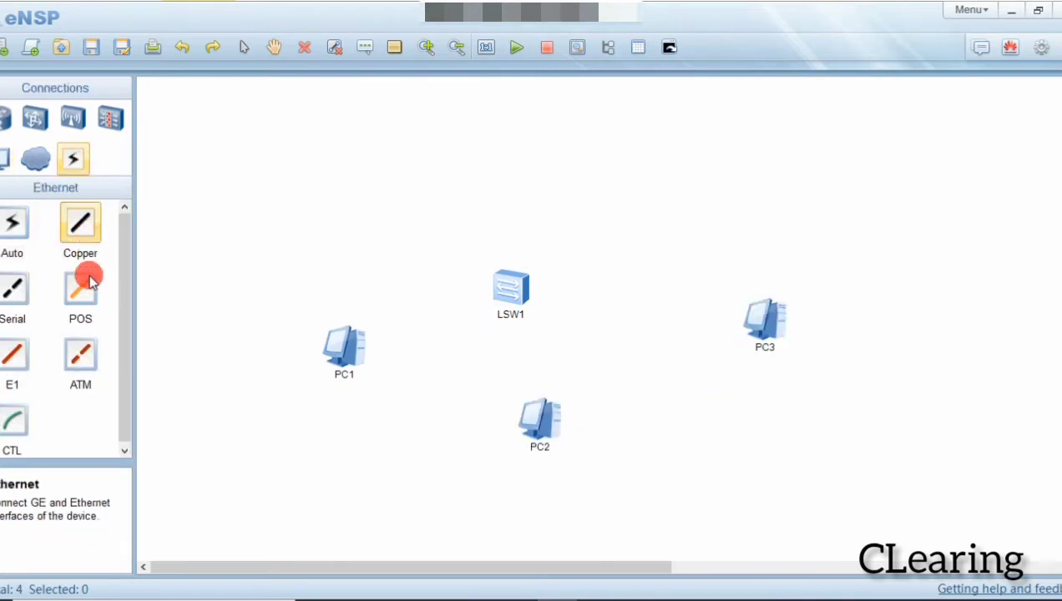
Connect PC1, PC3 and PC2 Ethernet 0/0/1 to LSW1 ports 0/0/1, 0/0/2 and 0/0/3 with copper.
left_click(334, 349)
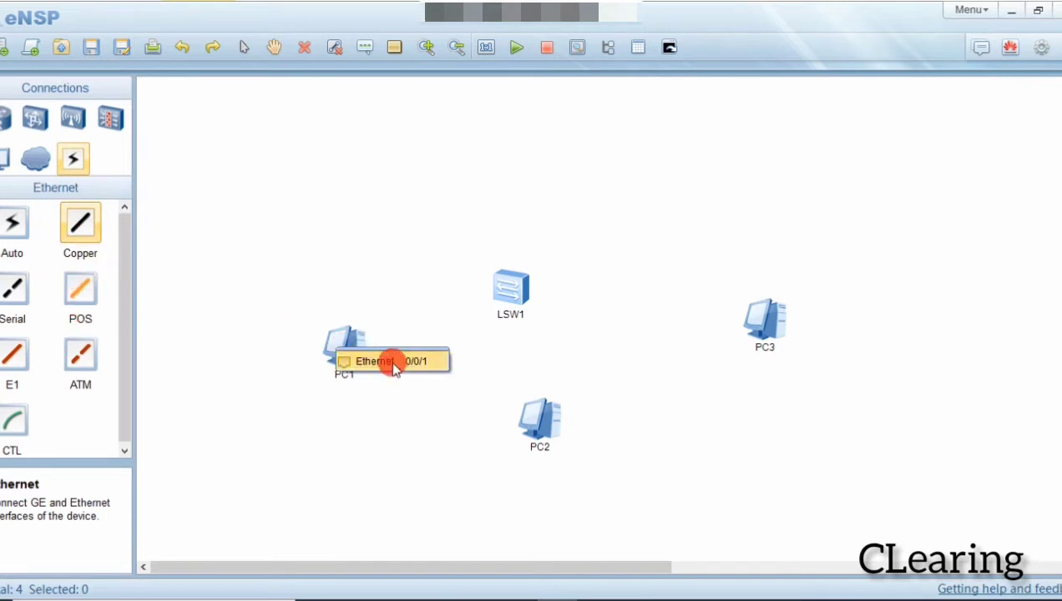
left_click(390, 365)
left_click(505, 284)
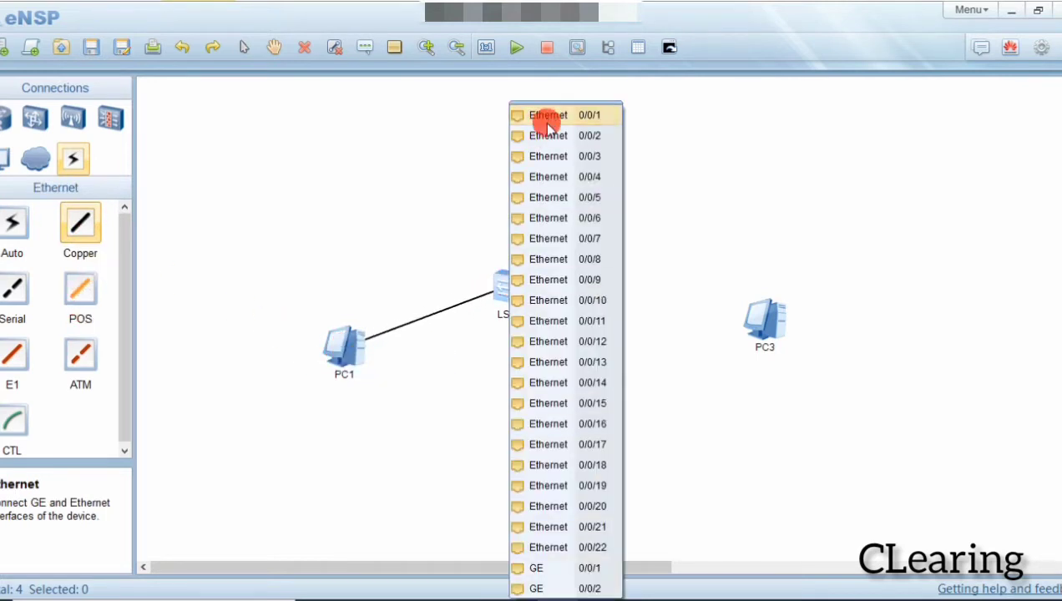
left_click(544, 116)
left_click(782, 331)
left_click(789, 331)
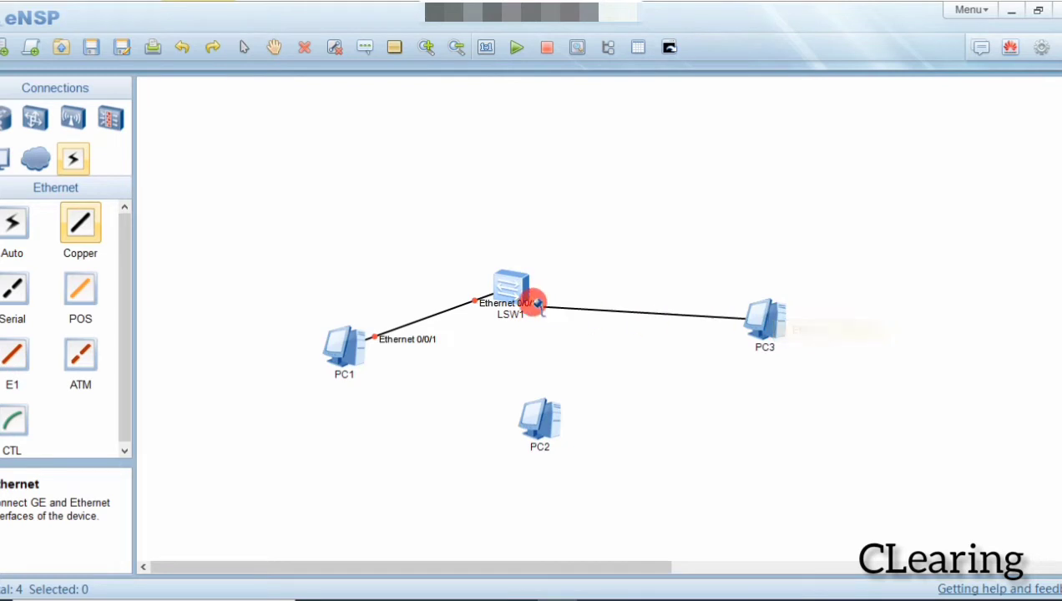
left_click(516, 288)
left_click(574, 140)
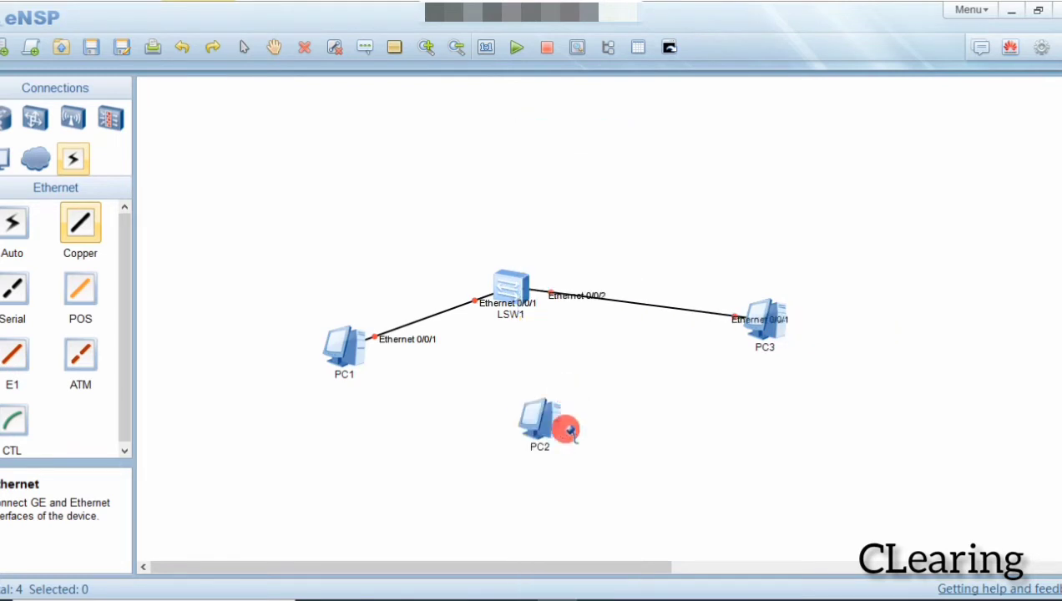
left_click(541, 420)
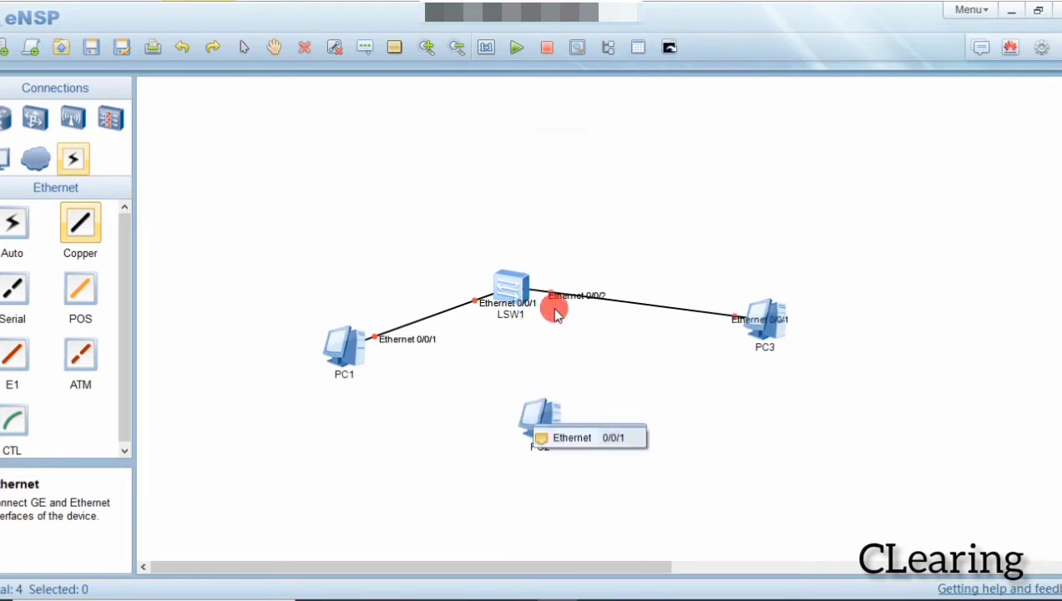
left_click(594, 444)
left_click(507, 283)
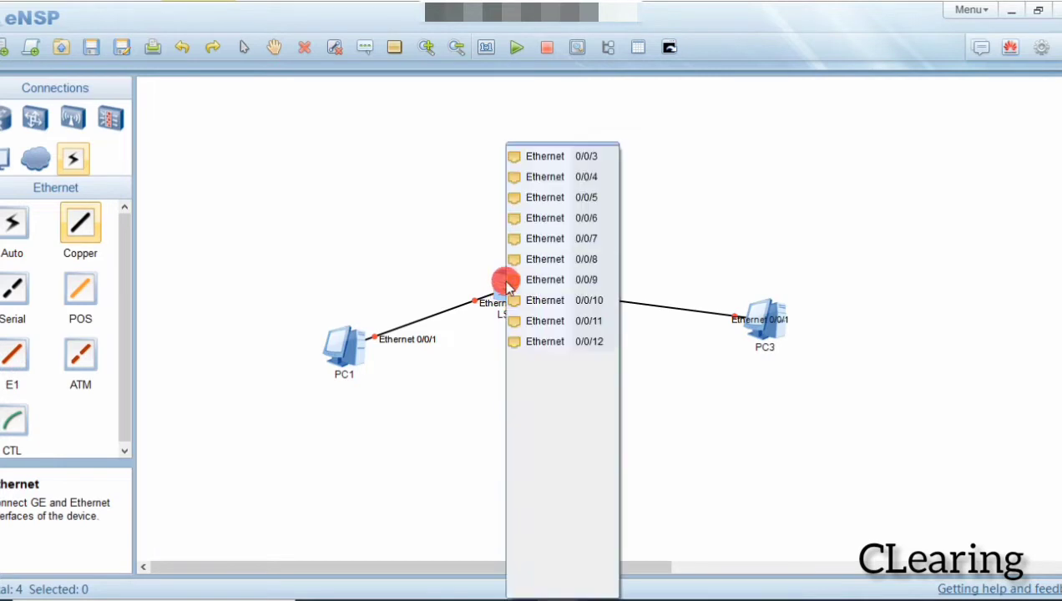
left_click(541, 156)
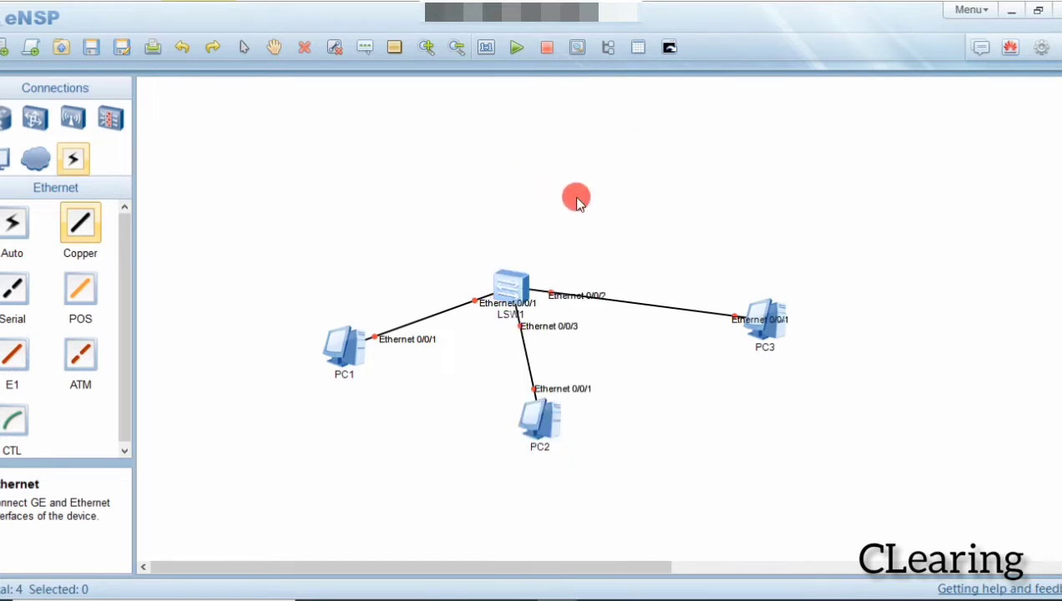
right_click(576, 200)
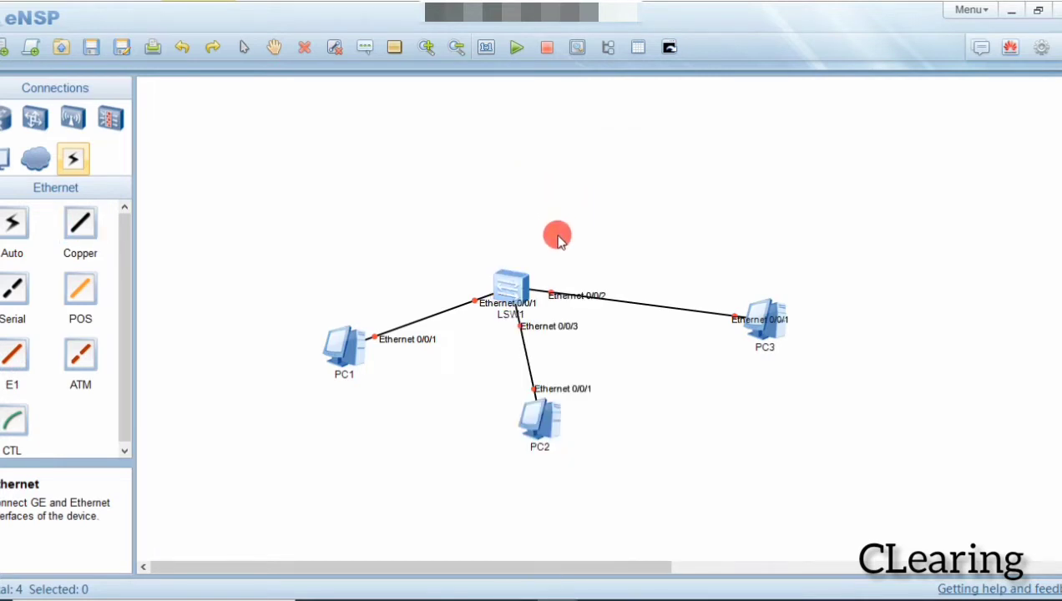
Add text labels 192.168.1.1, 192.168.1.2 and 192.168.1.3 next to PC1, PC2 and PC3.
left_click(371, 52)
left_click(284, 313)
type("1")
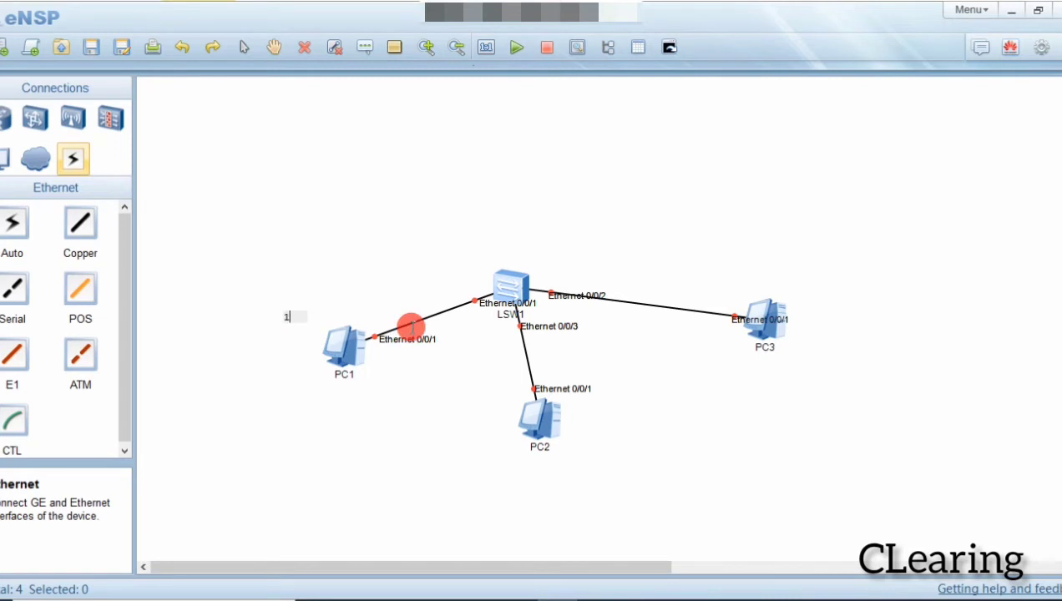
type("92.168.1.1")
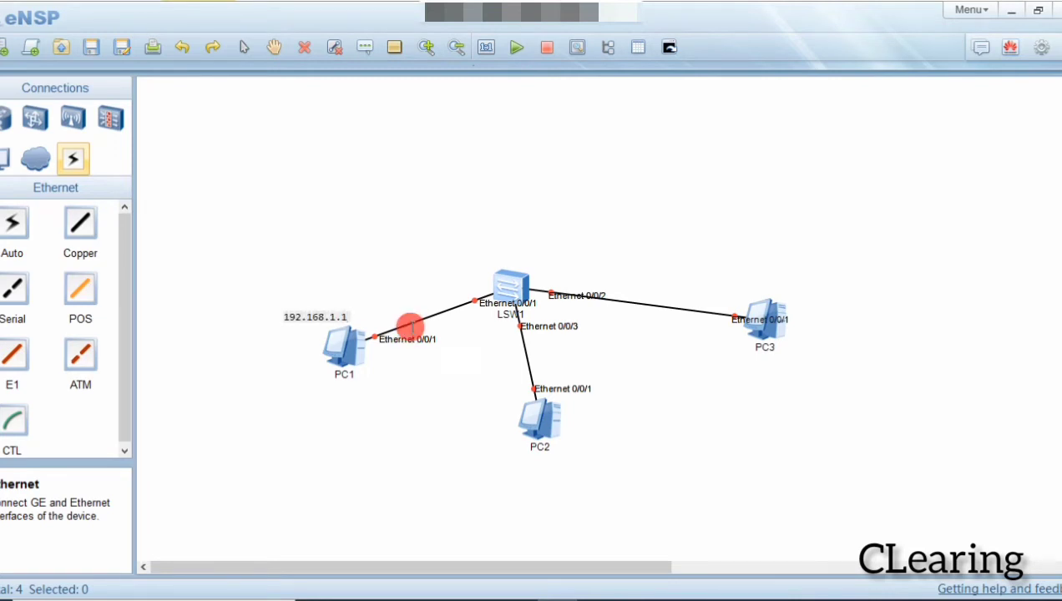
left_click(372, 52)
type("192.168.1.2")
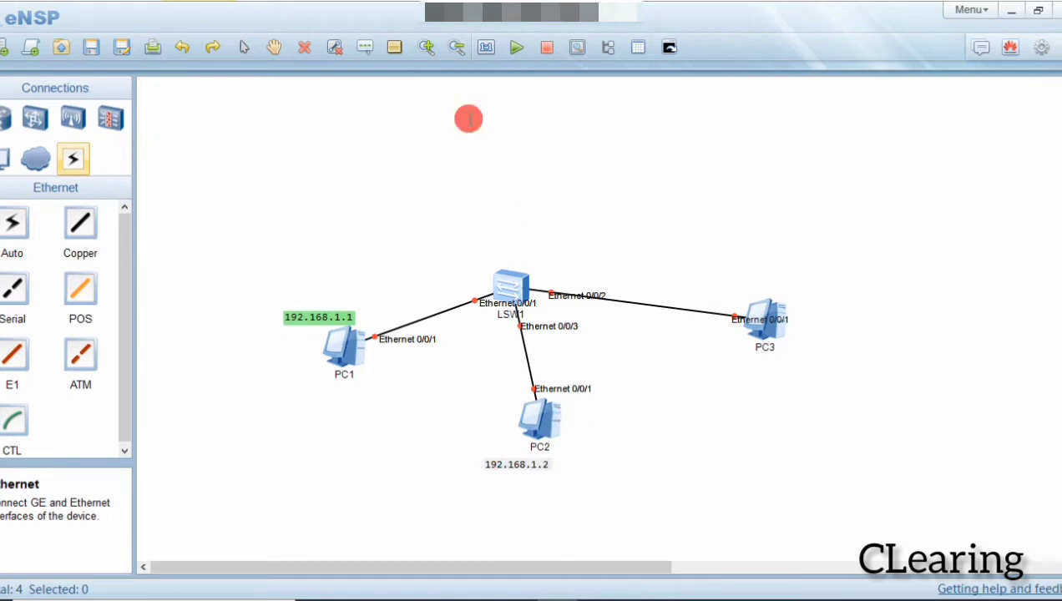
left_click(370, 52)
left_click(746, 268)
type("192.1")
left_click(773, 290)
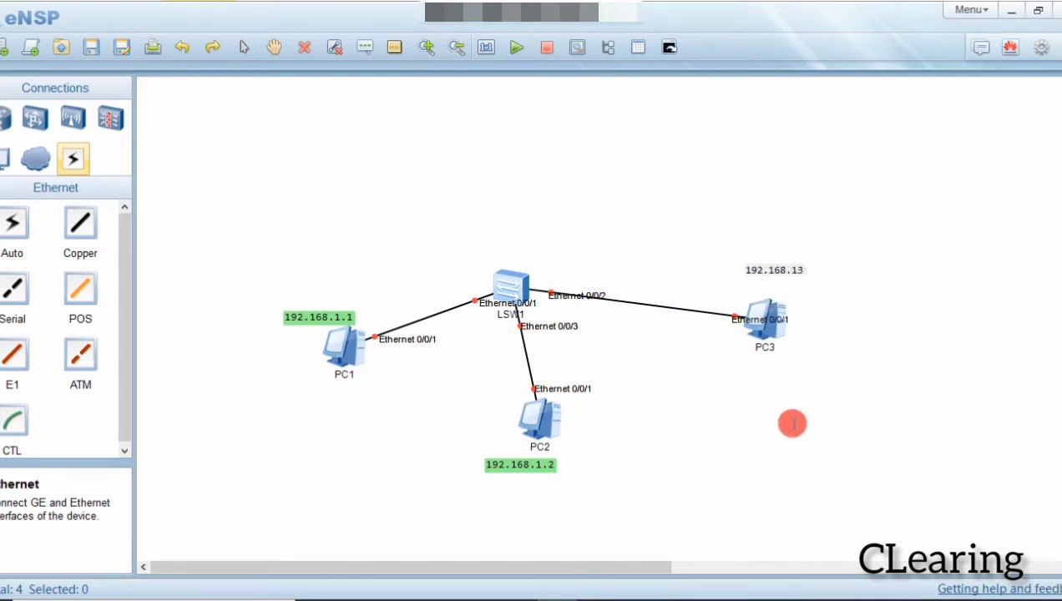
type(".3")
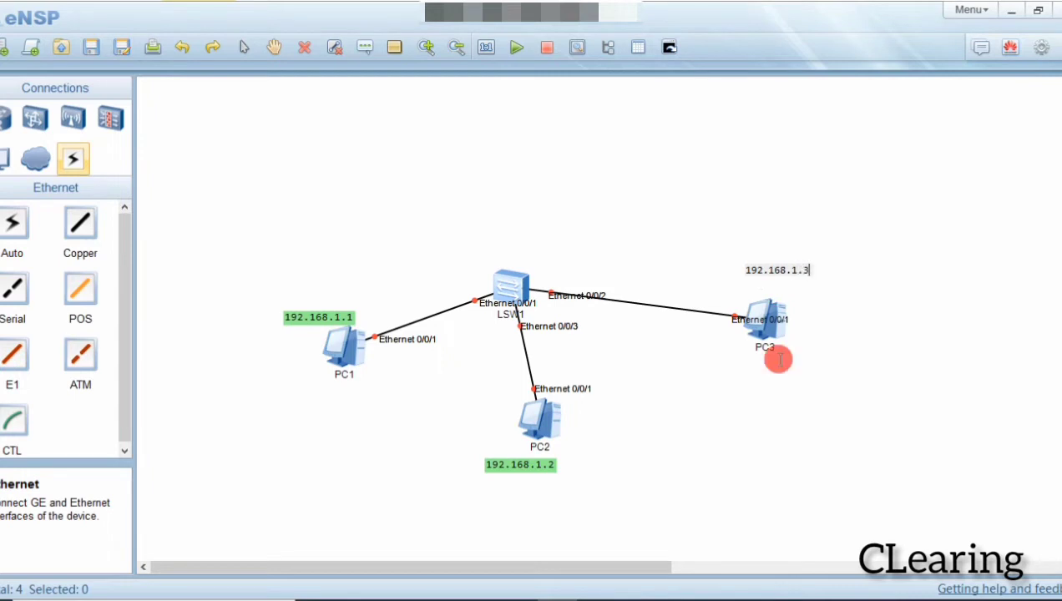
left_click(783, 380)
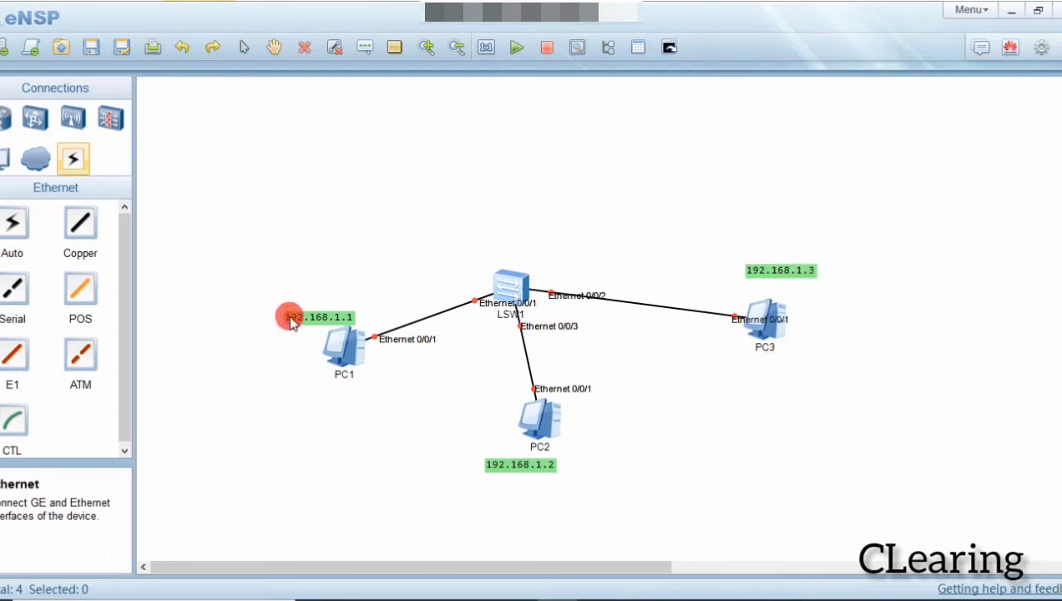
Select all four devices, start them up, and nudge the topology slightly up-left.
double_click(338, 346)
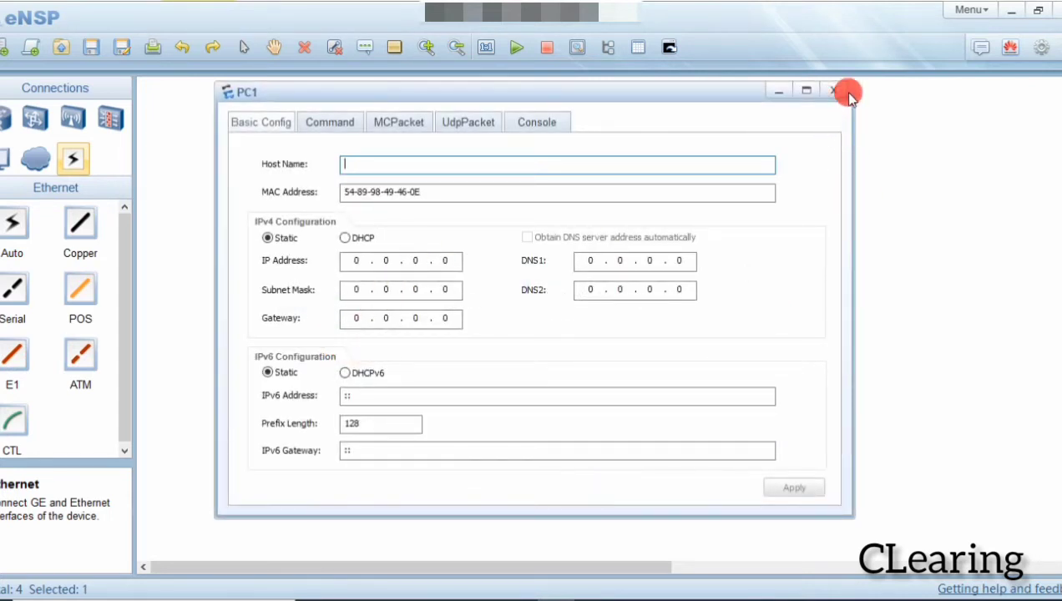
left_click(843, 97)
left_click_drag(268, 221, 834, 518)
left_click(516, 48)
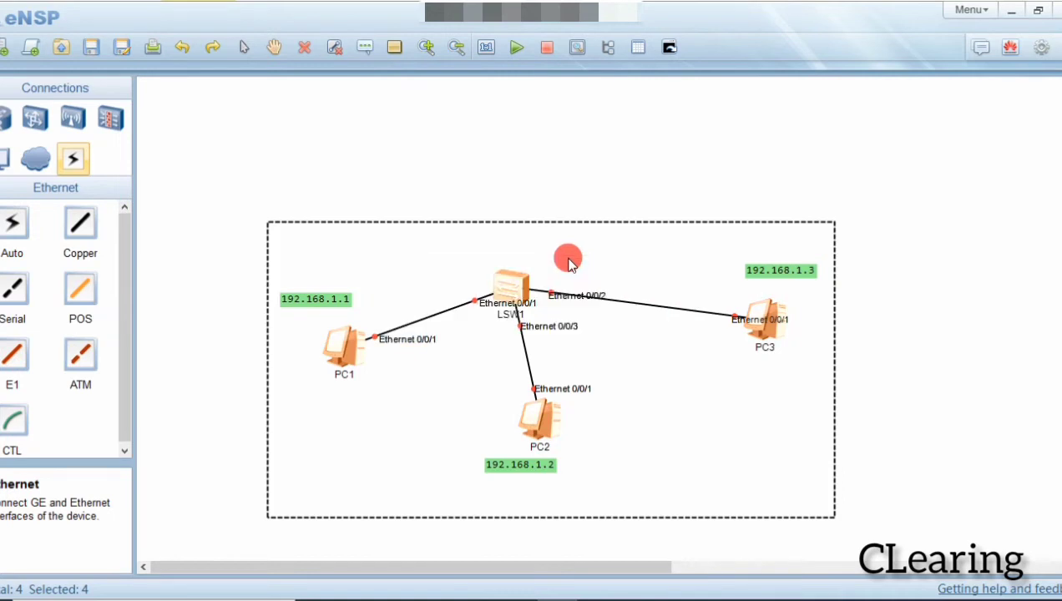
left_click_drag(345, 357, 332, 349)
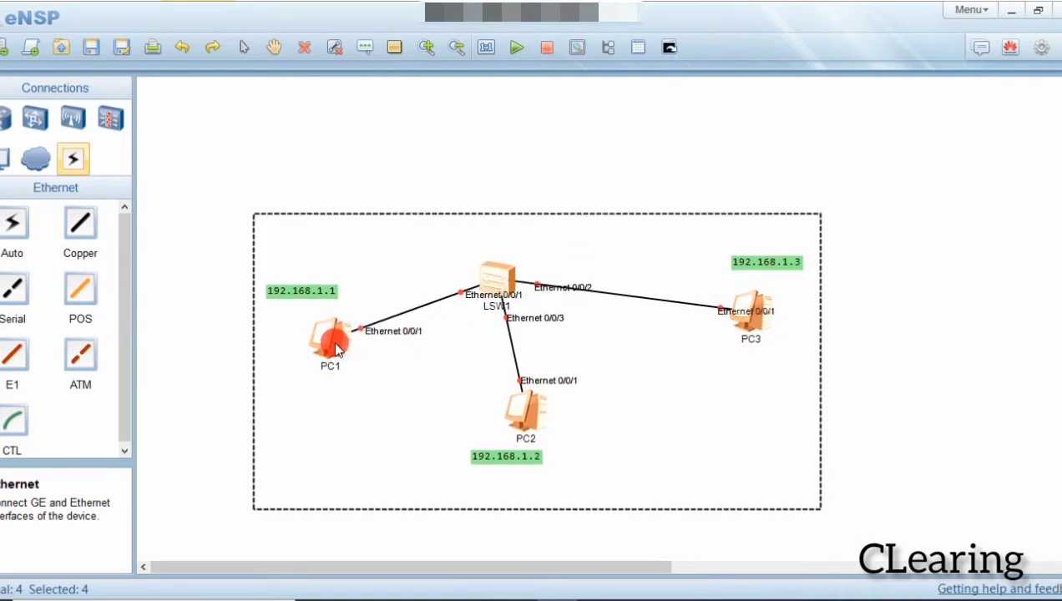
left_click(359, 375)
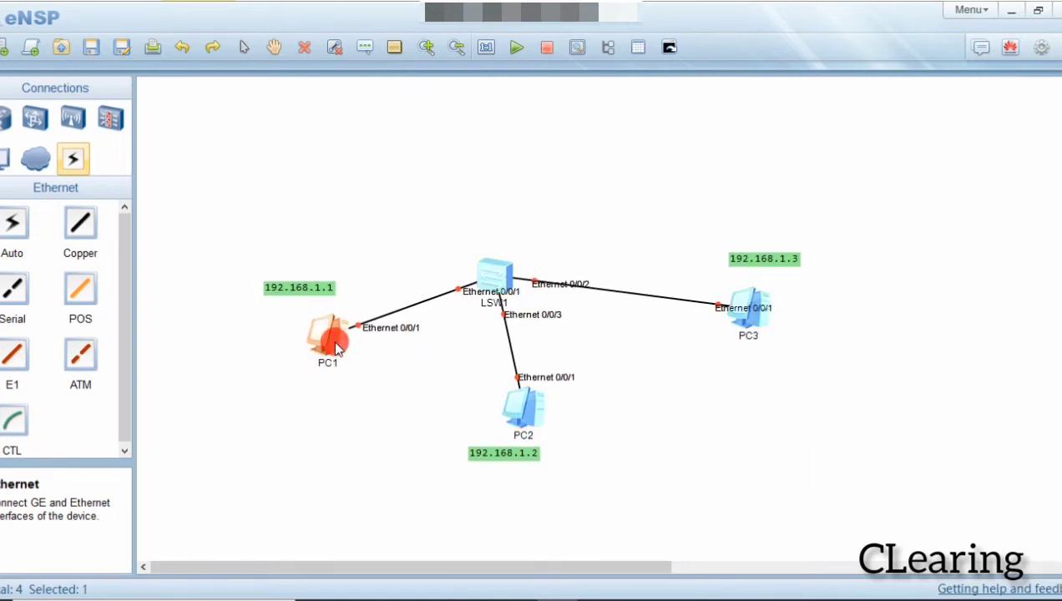
Give PC1 IP 192.168.1.1 with mask 255.255.255.0 and apply it.
double_click(330, 333)
left_click(361, 263)
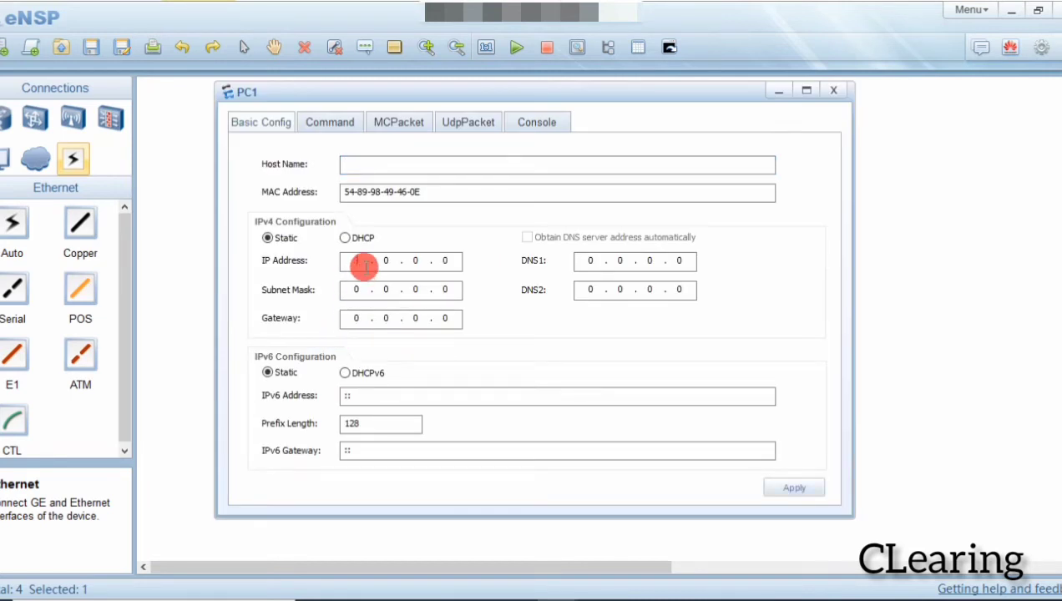
type("192")
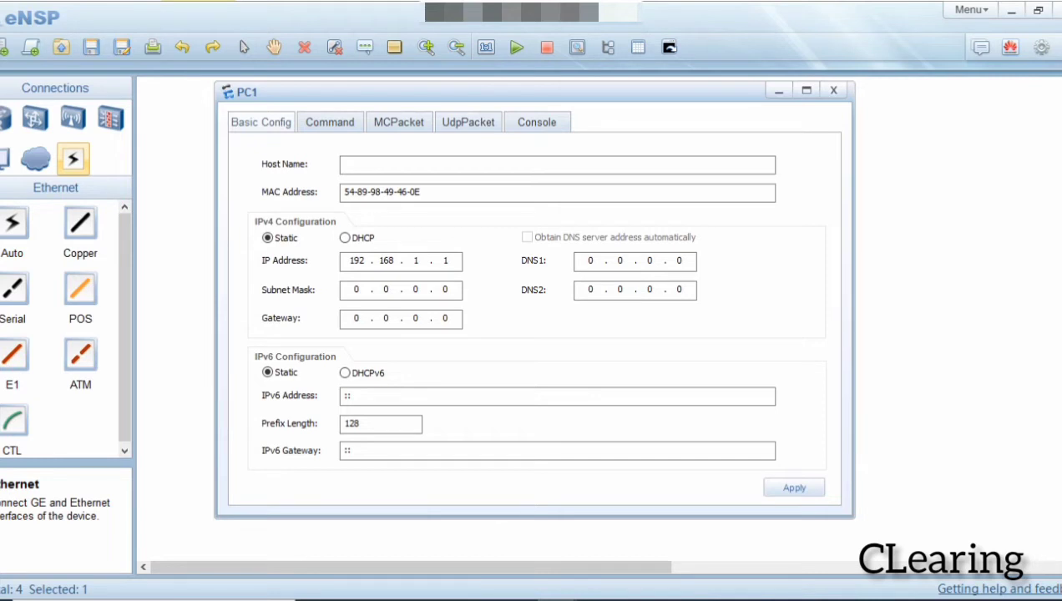
left_click(365, 289)
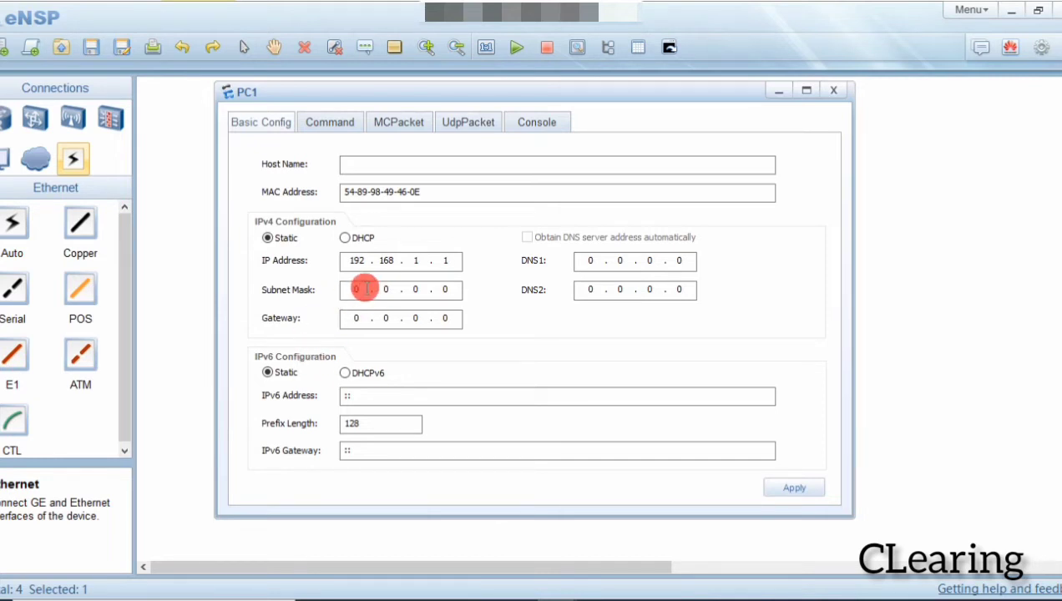
type("255 . 255 . 255")
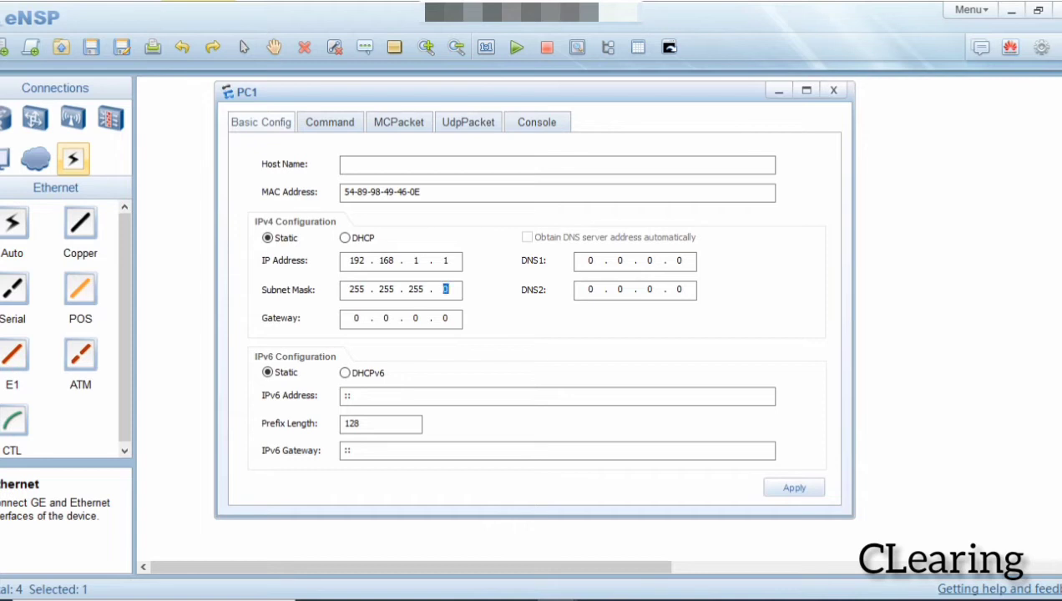
left_click(794, 489)
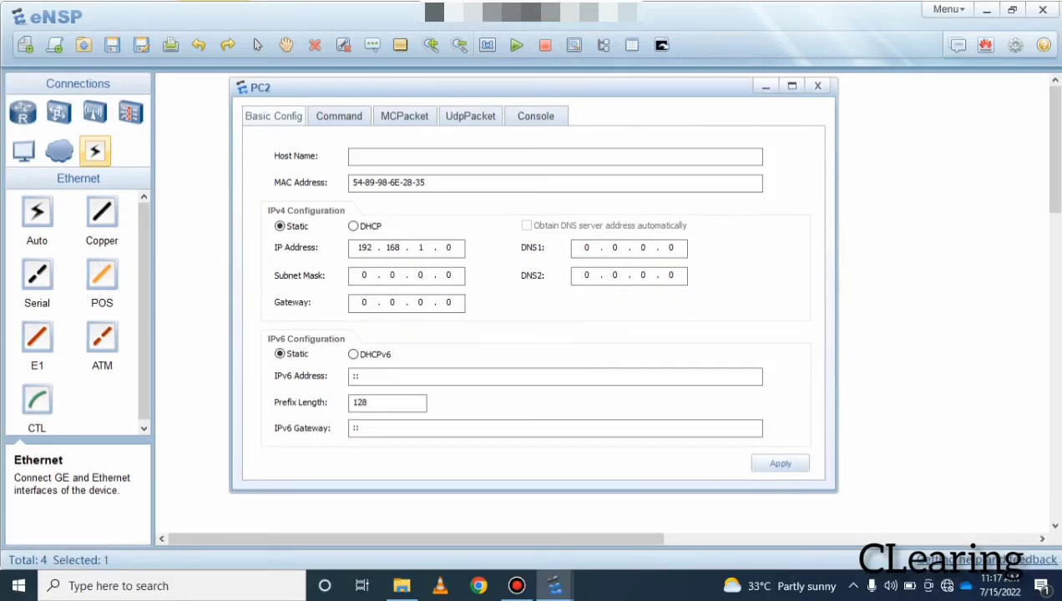
Finish PC2's address 192.168.1.2 with mask 255.255.255.0, apply, and close its settings.
type("2")
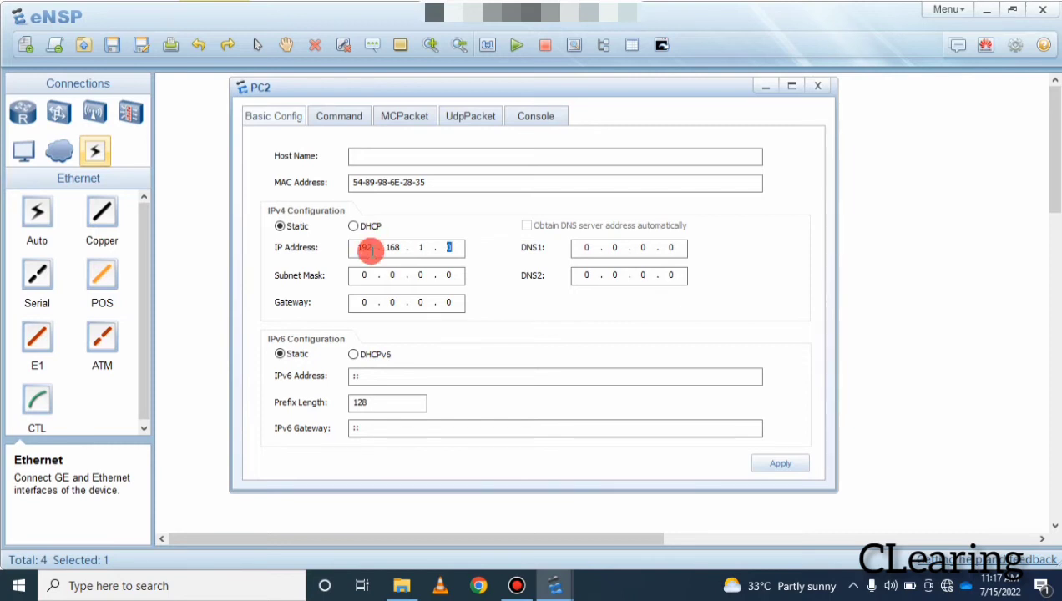
type("2")
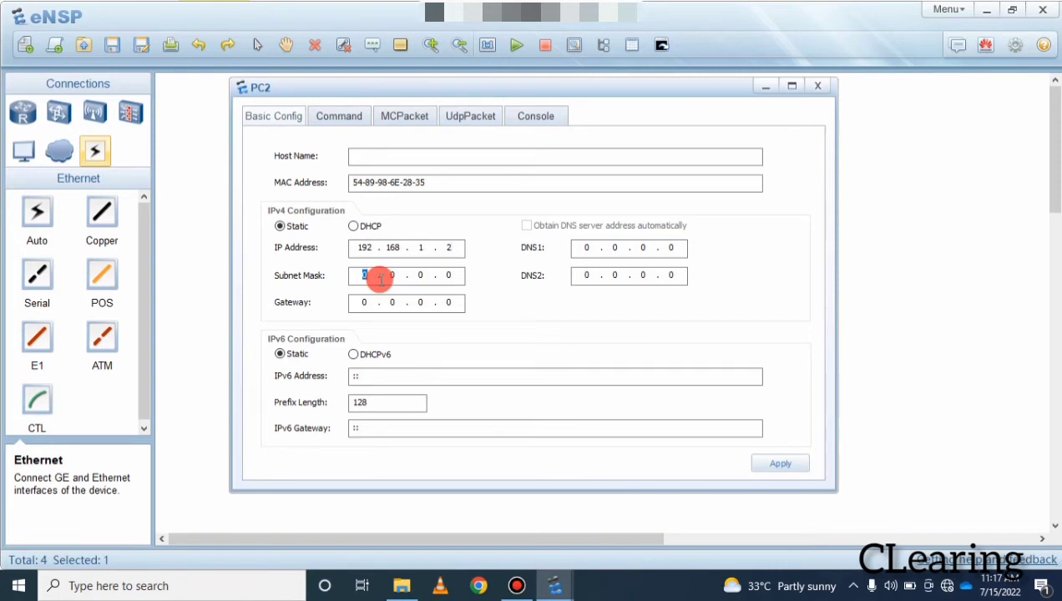
type("255 . 255 . 255")
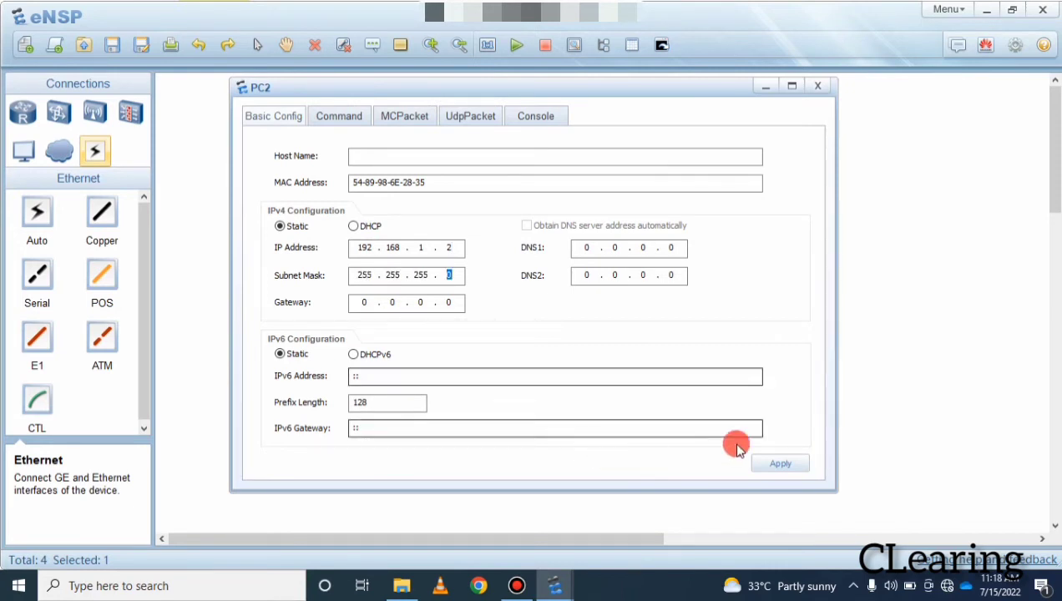
left_click(783, 465)
left_click(897, 396)
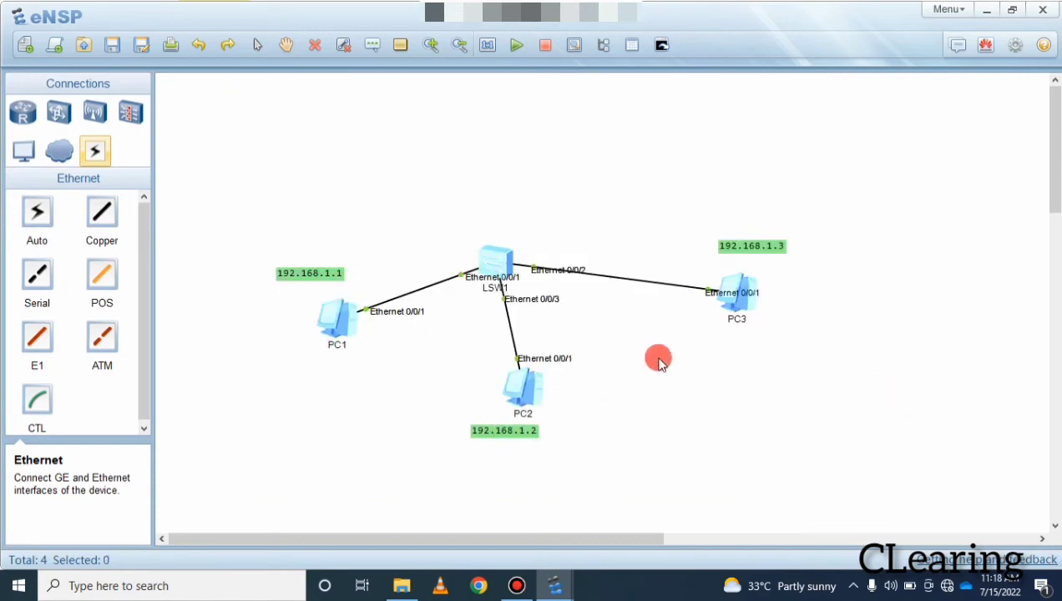
Configure PC3 with IP 192.168.1.3 and mask 255.255.255.0, apply, and close its window.
double_click(745, 296)
left_click(365, 249)
type("192 . 168 . 1 . 3")
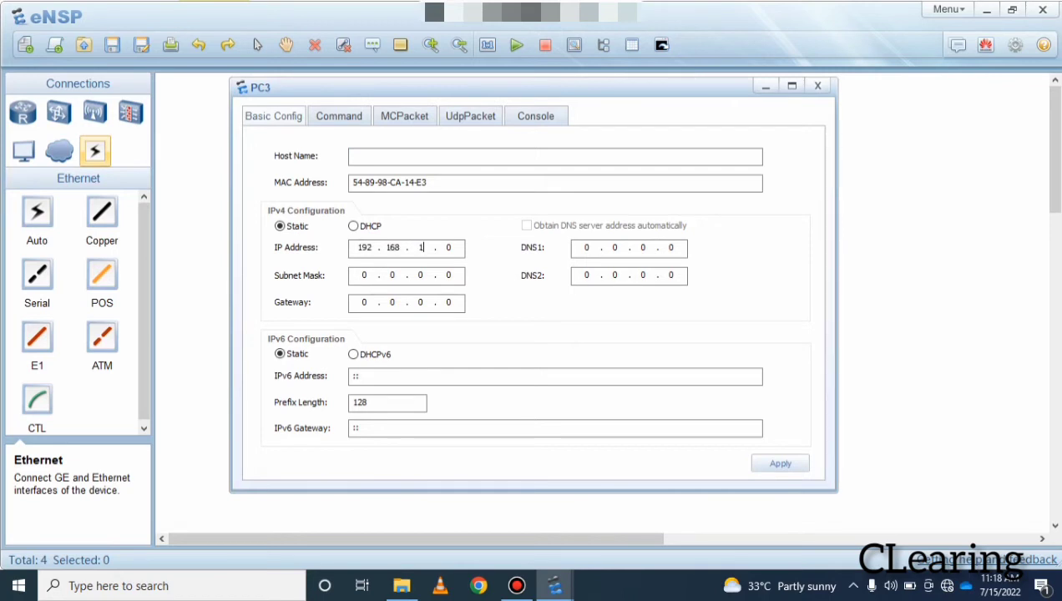
left_click(364, 275)
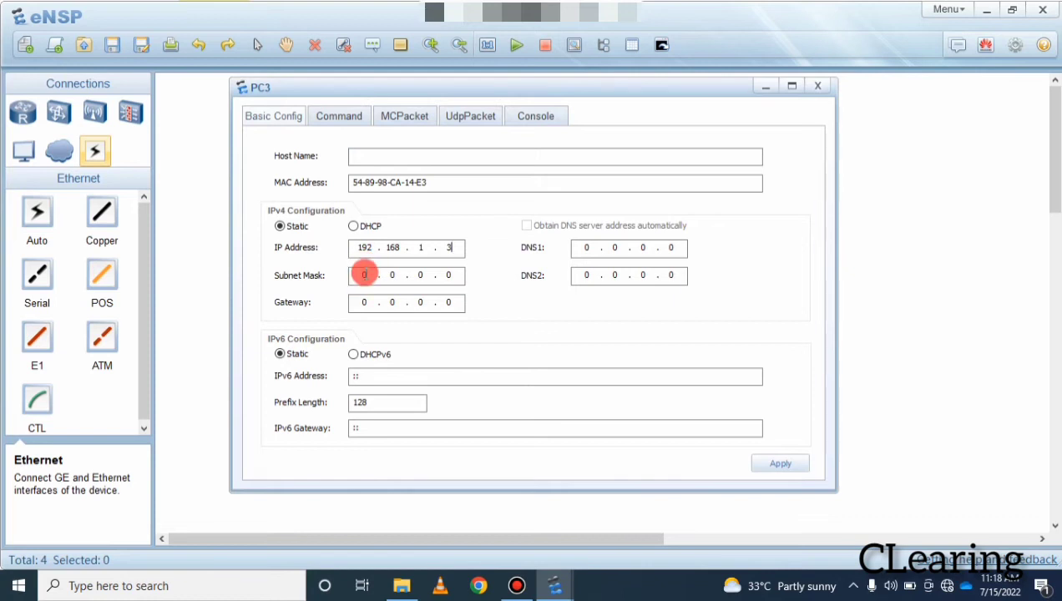
type("255 . 255 . 255")
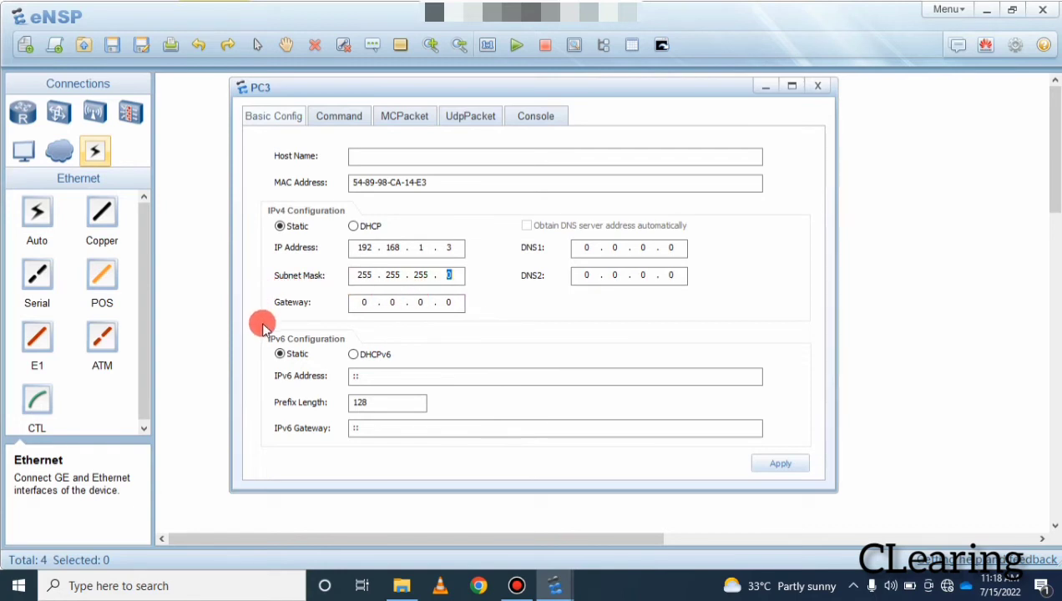
left_click(765, 464)
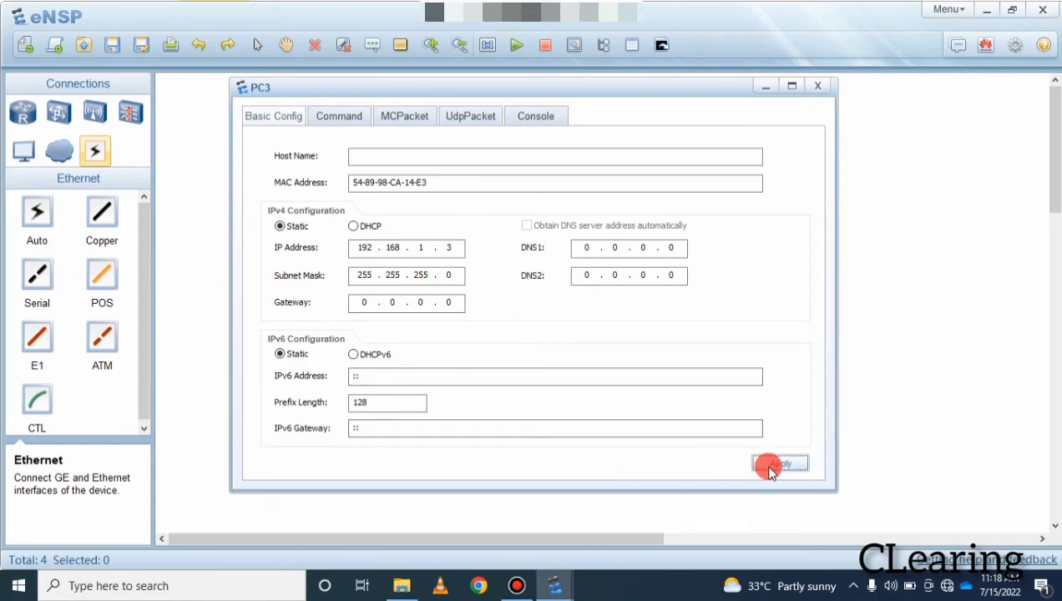
left_click(817, 86)
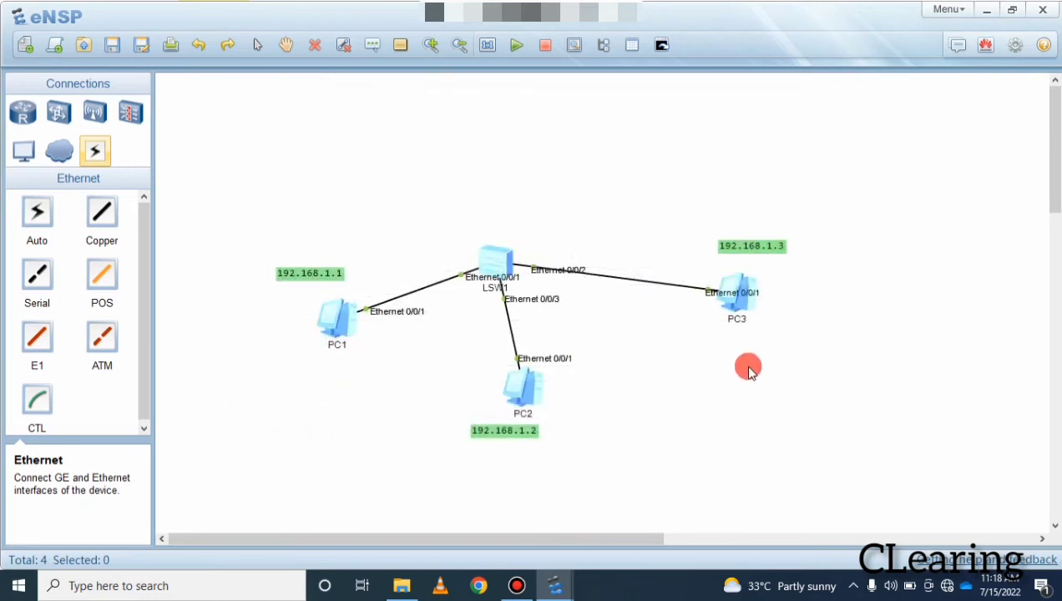
Shift PC1 and PC2 slightly left and open PC1's window.
left_click_drag(344, 321, 326, 324)
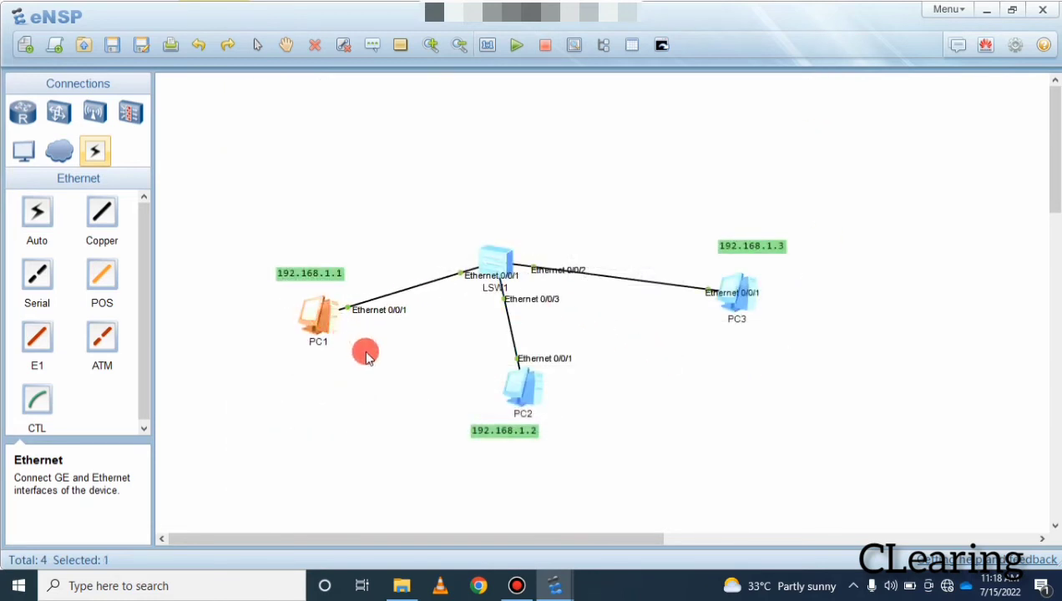
mouse_move(527, 389)
left_mouse_down()
mouse_move(517, 387)
mouse_move(523, 393)
left_mouse_up()
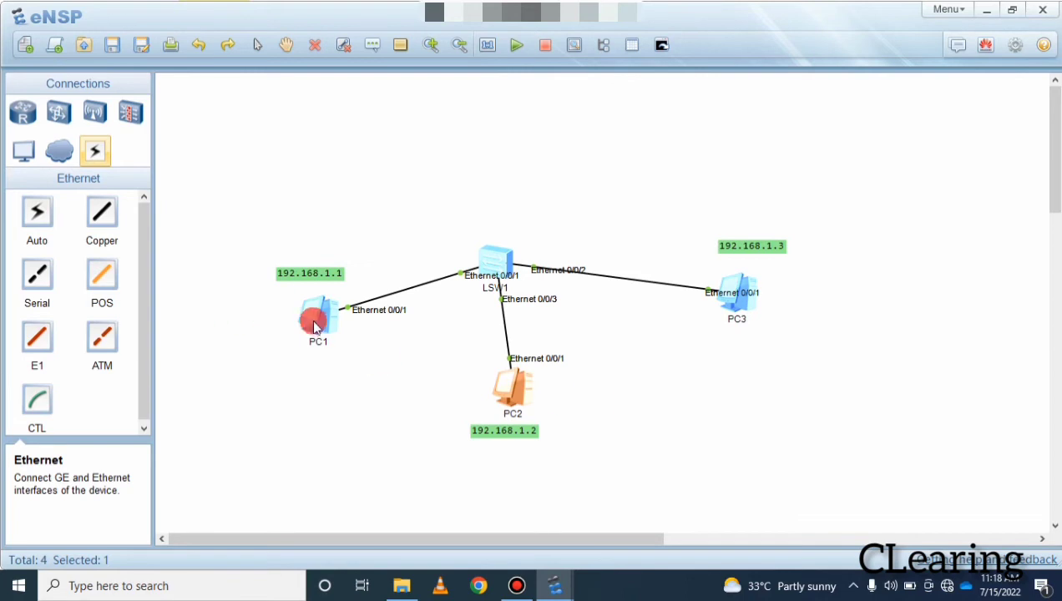
double_click(315, 319)
From PC1's command line, ping 192.168.1.1, 192.168.1.3 and 192.168.1.2, then close the window.
left_click(340, 117)
type("ping 192.168.1.1")
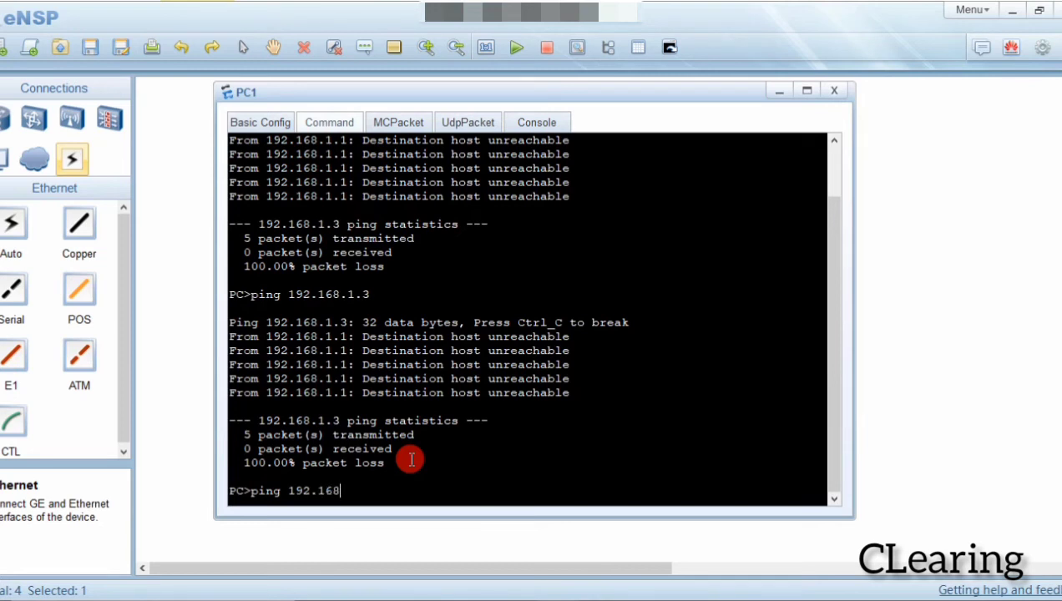
key("Return")
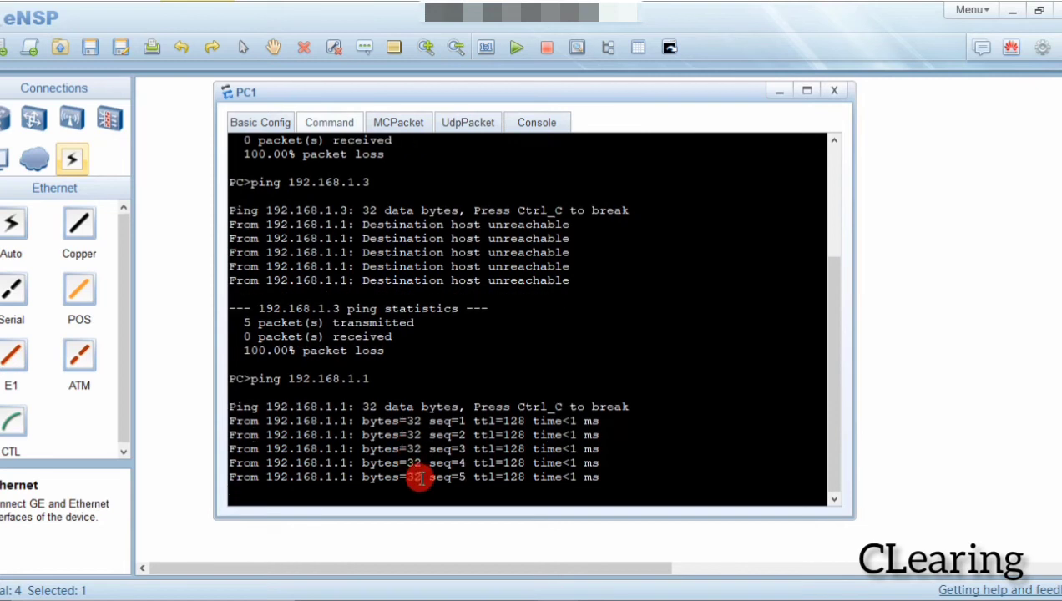
type("ping 192.168.1.1")
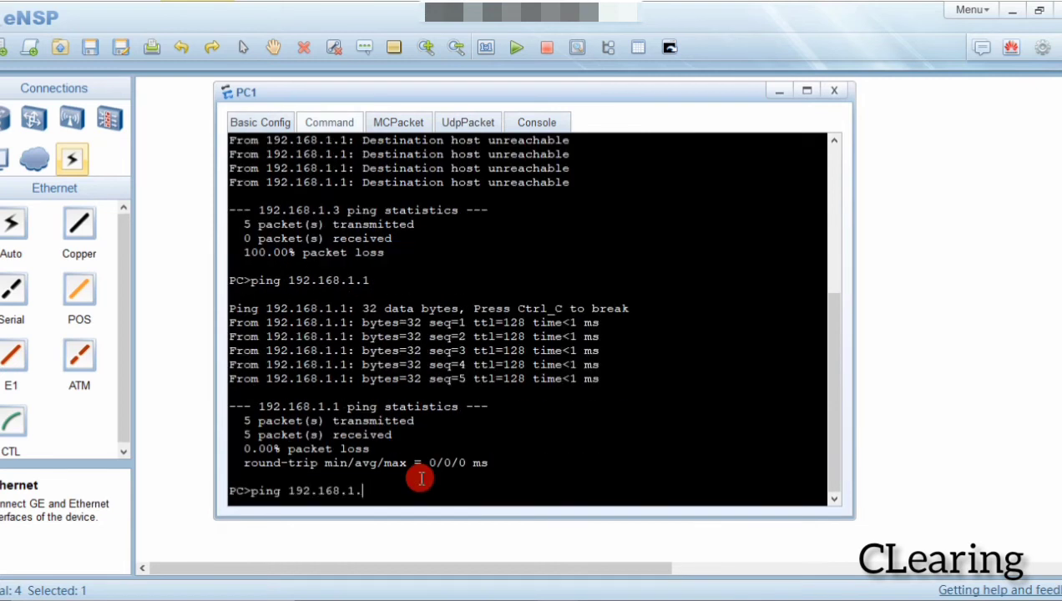
key("Return")
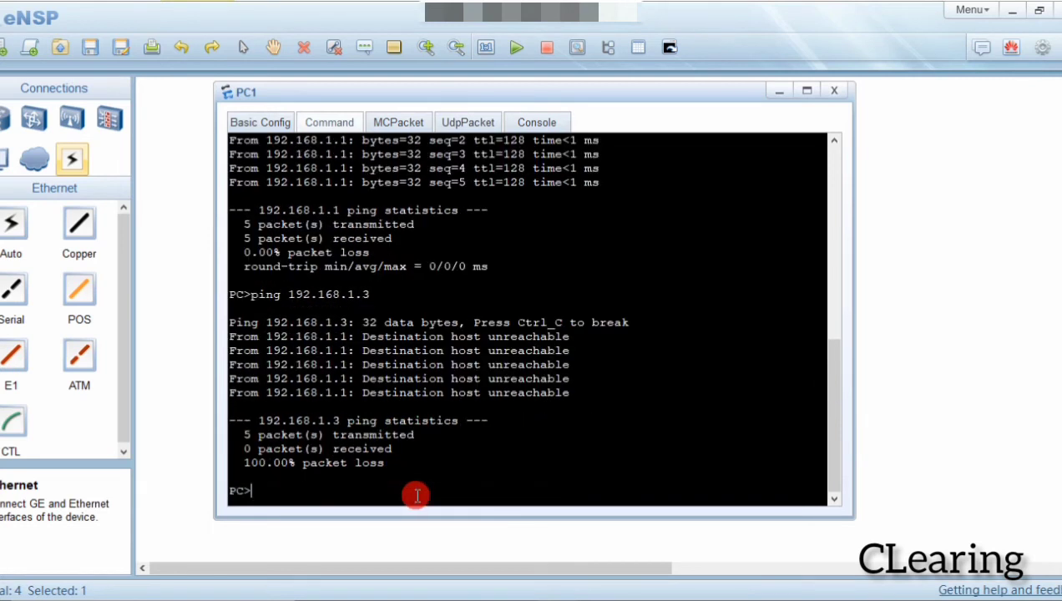
key("Up")
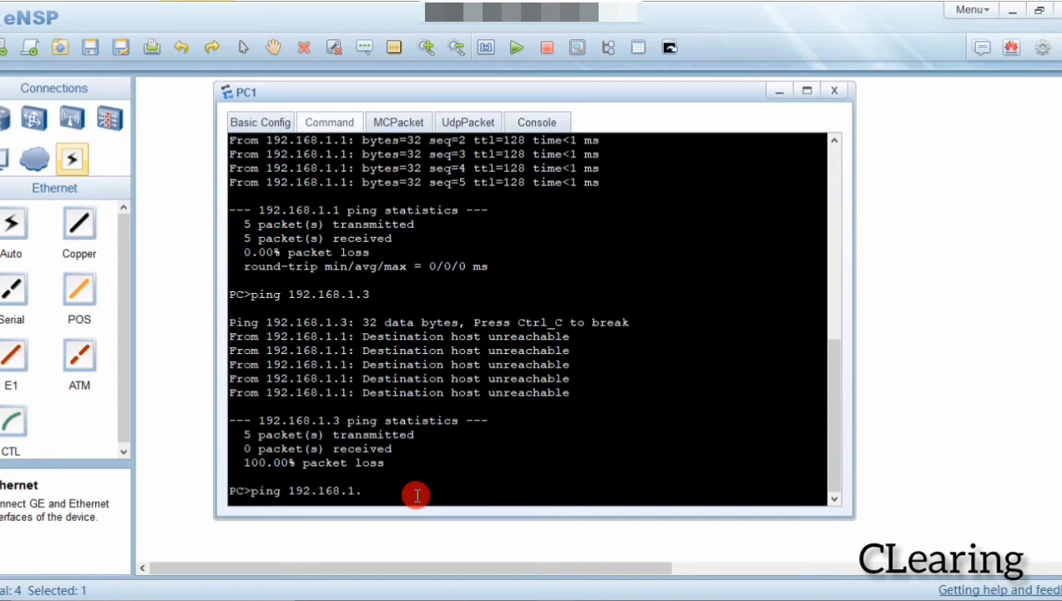
type("2")
key("Return")
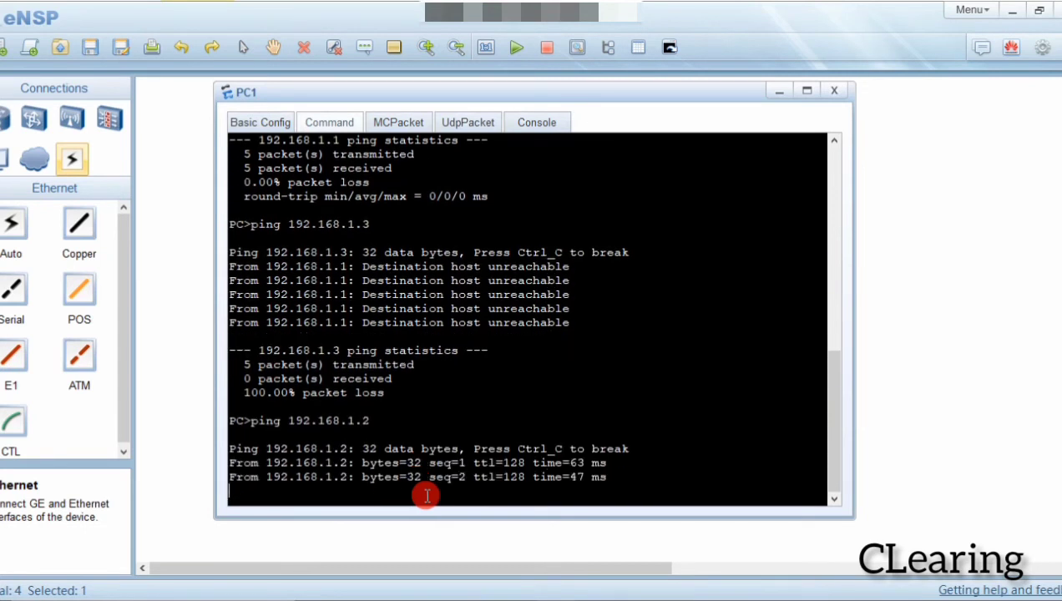
left_click(879, 414)
double_click(754, 299)
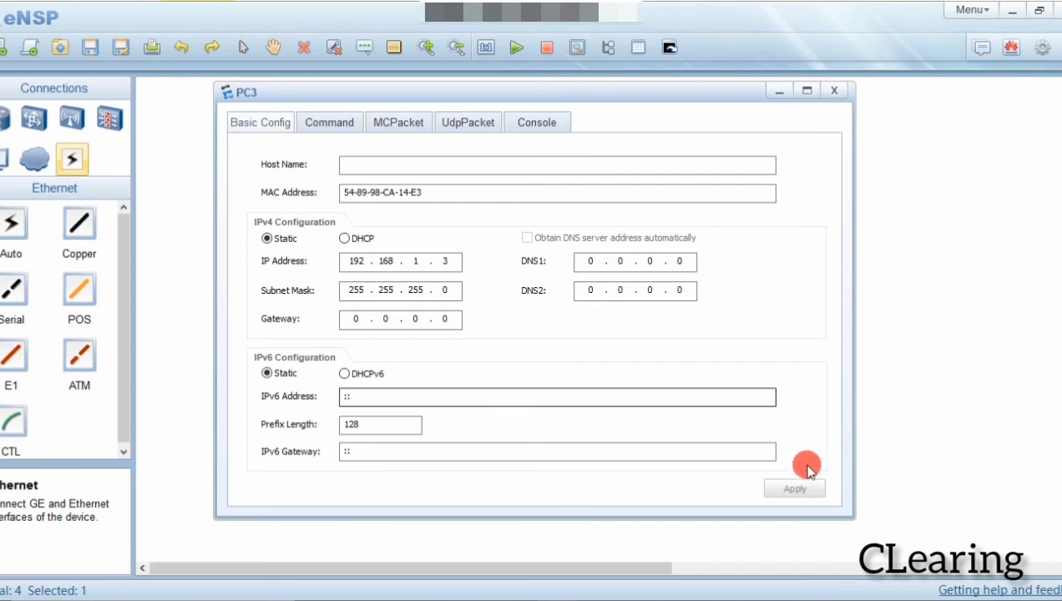
left_click(797, 493)
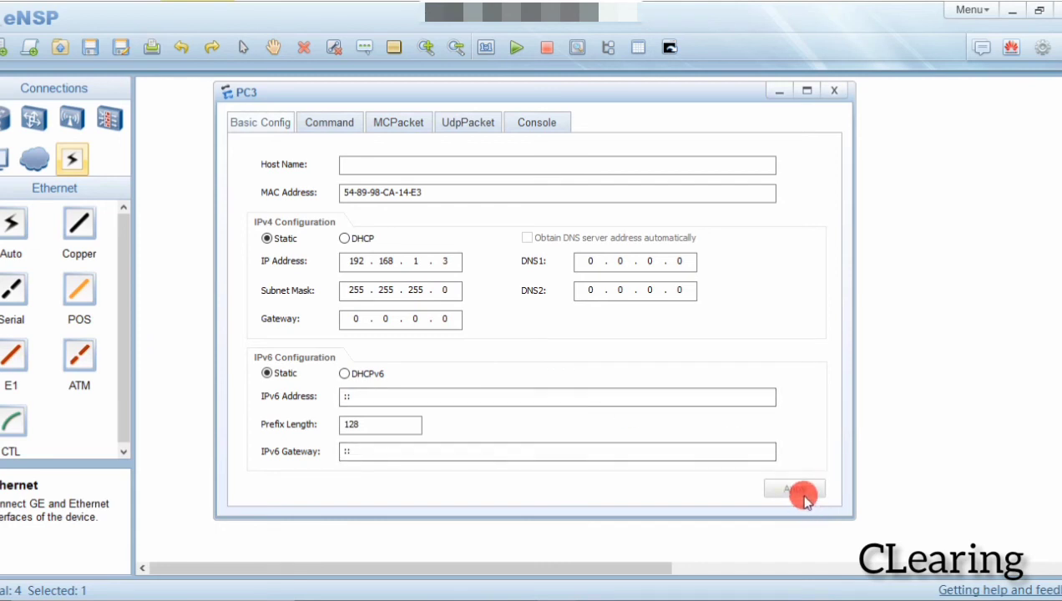
left_click(826, 92)
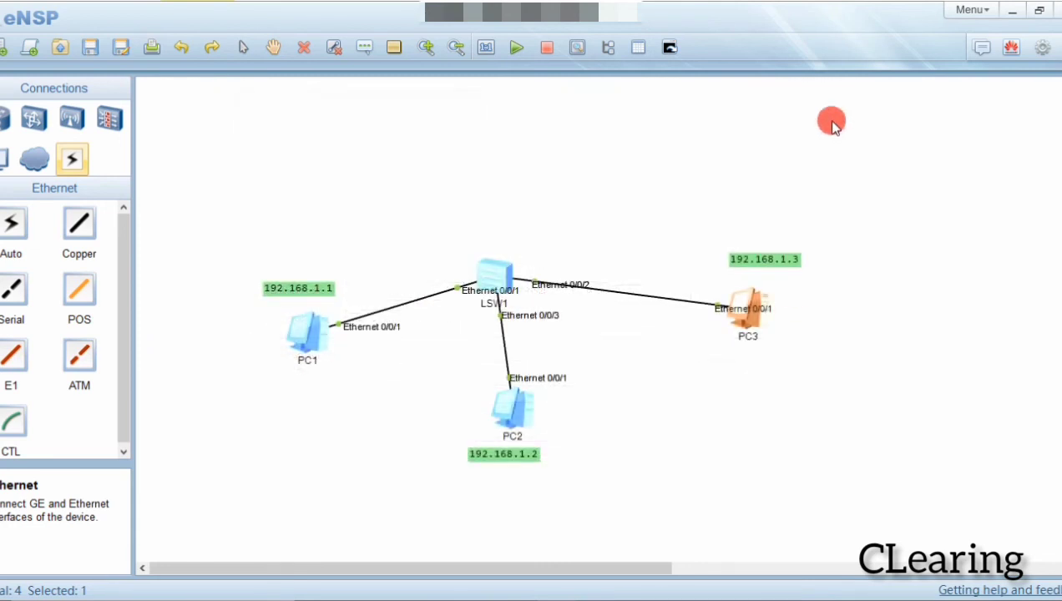
Re-run ping 192.168.1.3 from PC1, getting 0% loss, then close the window.
double_click(295, 334)
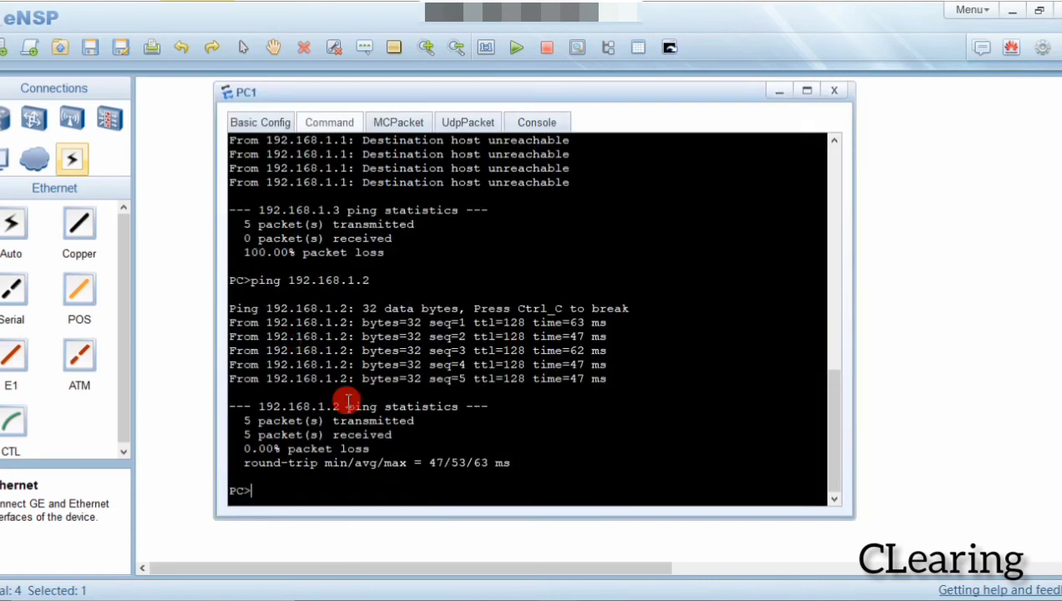
key("Up")
key("BackSpace")
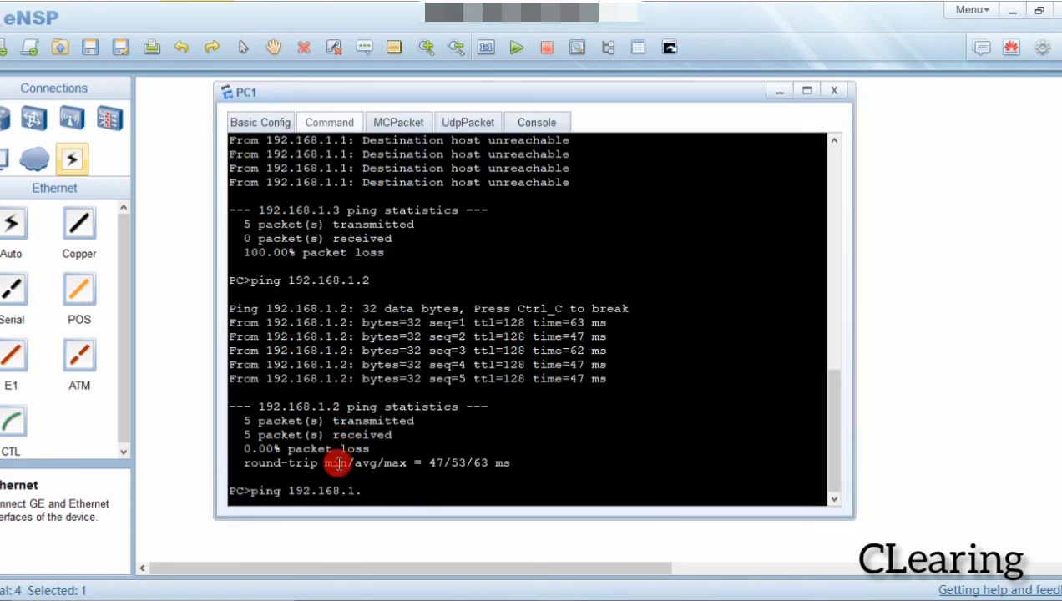
type("3")
key("Return")
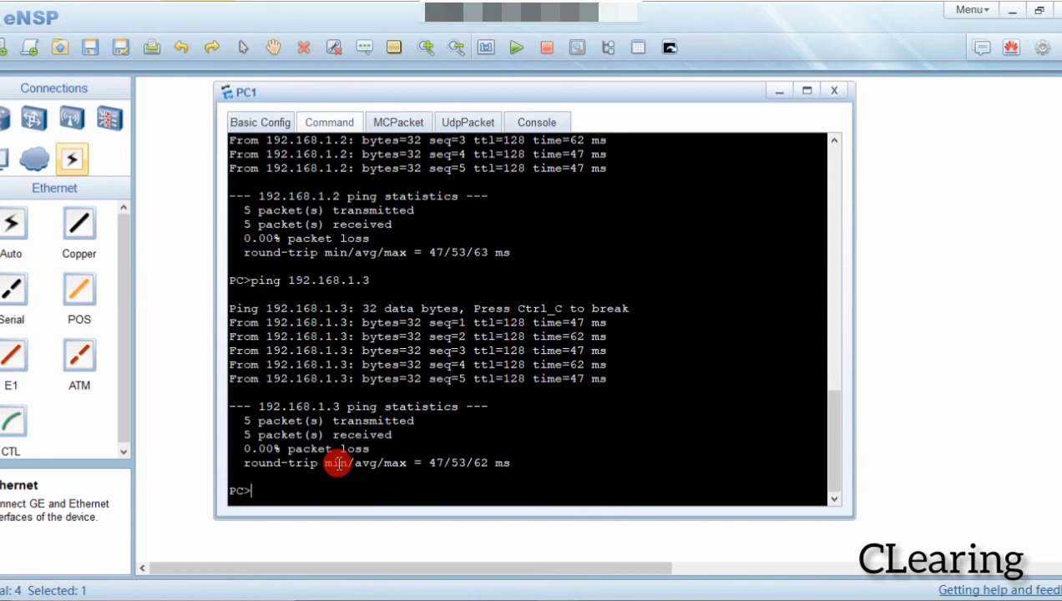
left_click(833, 91)
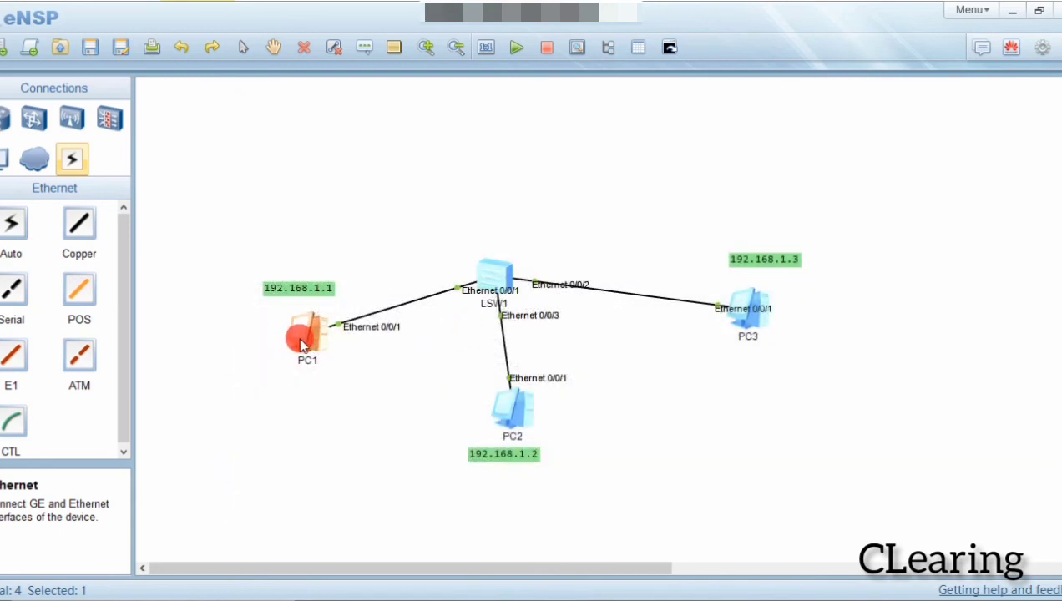